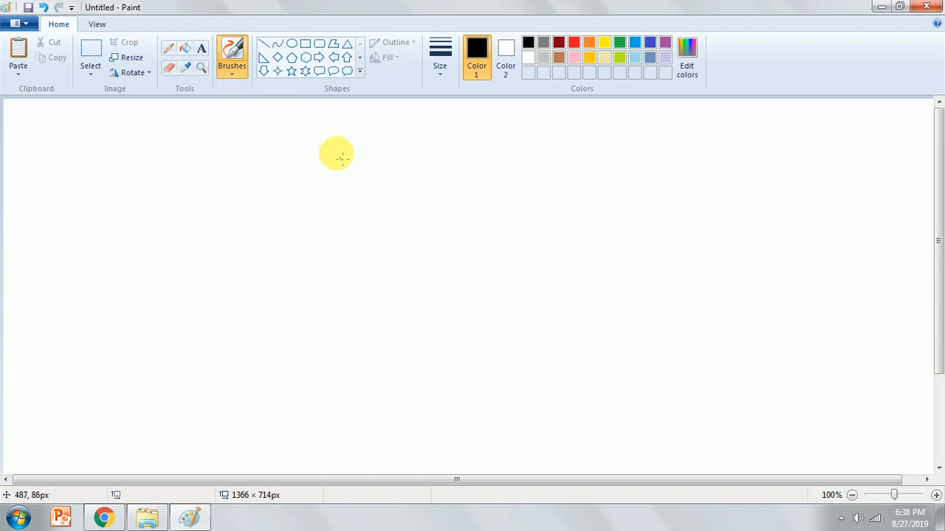
{"action": "left_click", "coordinate": [232, 73]}
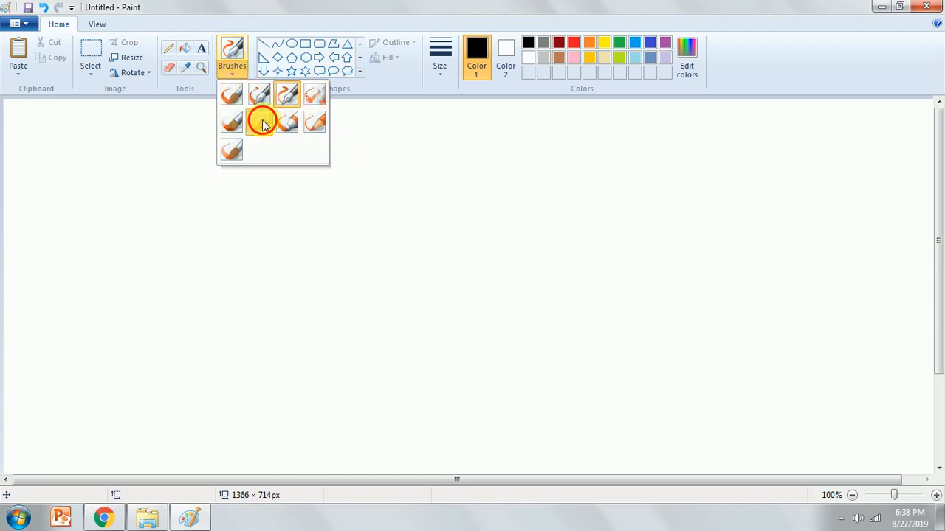
{"action": "left_click", "coordinate": [261, 123]}
{"action": "left_click", "coordinate": [233, 74]}
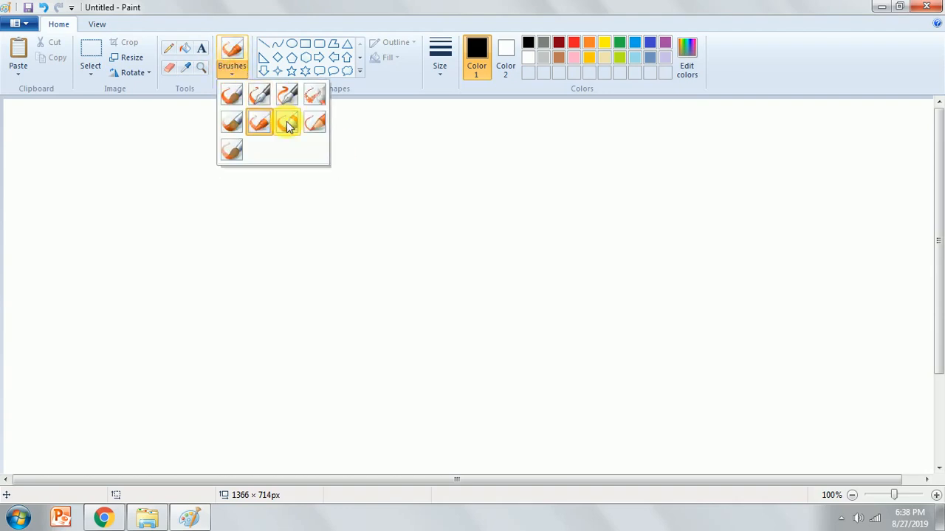
{"action": "left_click", "coordinate": [288, 126]}
{"action": "left_click", "coordinate": [230, 59]}
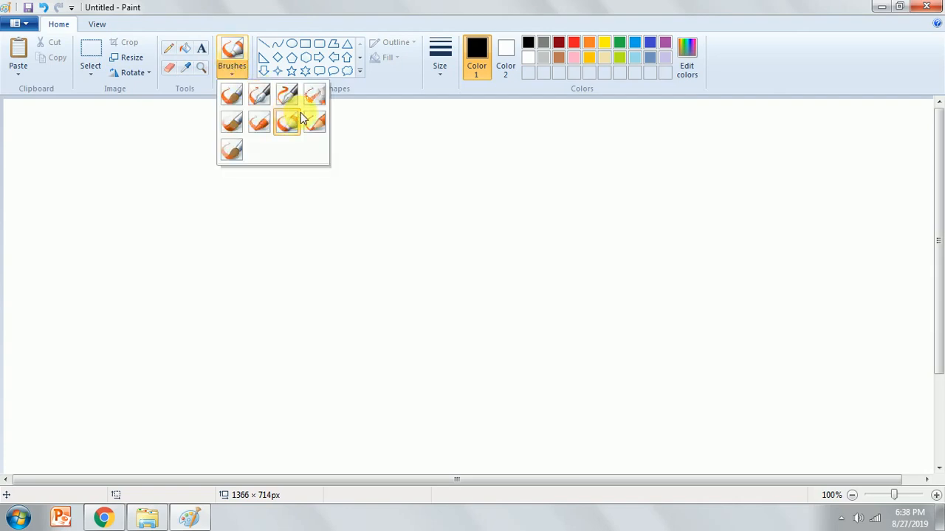
{"action": "left_click", "coordinate": [360, 159]}
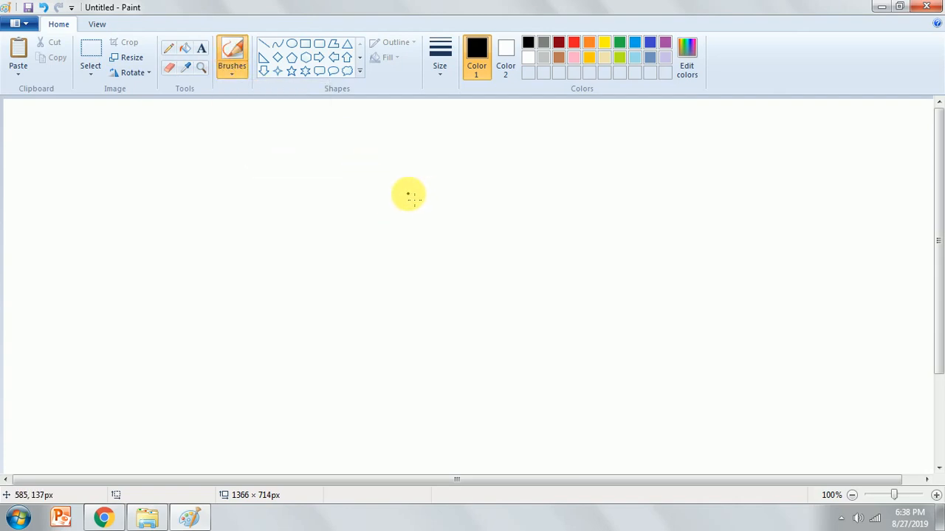
- Draw a black horizontal ellipse about 97 × 58 px in the upper middle of the canvas as the butterfly's head
{"action": "left_click", "coordinate": [292, 43]}
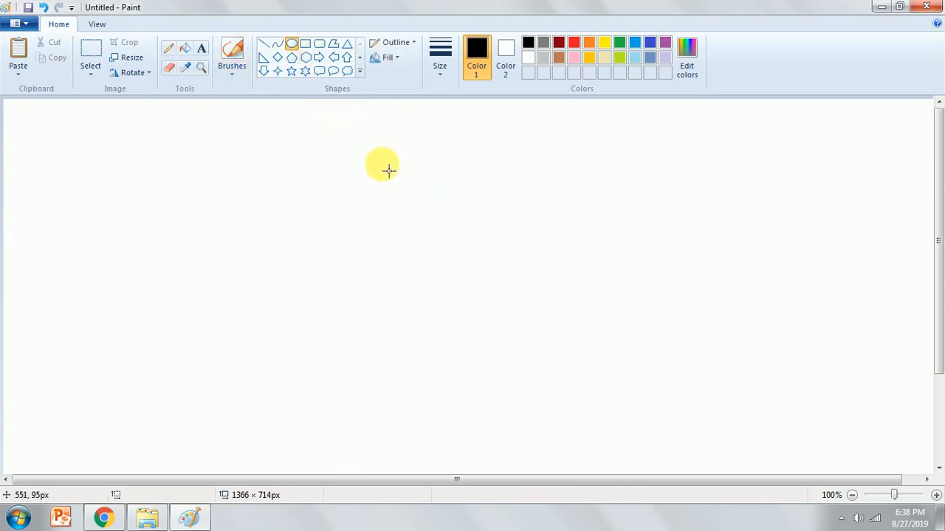
{"action": "left_click_drag", "start_coordinate": [362, 161], "coordinate": [431, 173]}
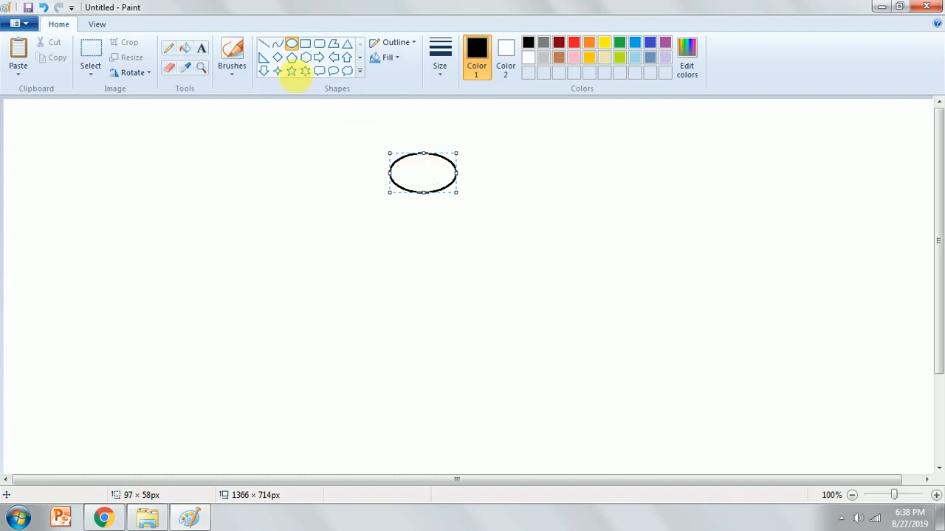
{"action": "left_click", "coordinate": [232, 68]}
{"action": "left_click", "coordinate": [310, 126]}
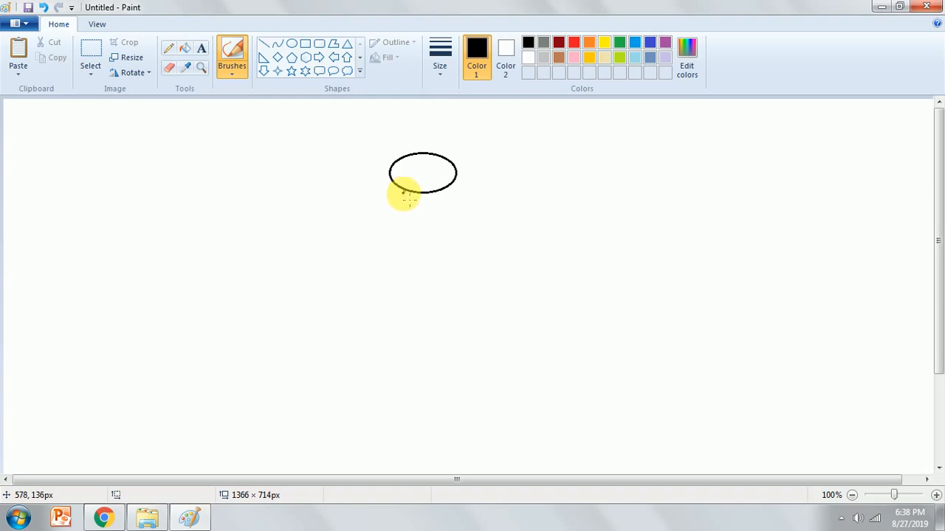
{"action": "mouse_move", "coordinate": [404, 195]}
{"action": "left_mouse_down"}
{"action": "mouse_move", "coordinate": [391, 219]}
{"action": "mouse_move", "coordinate": [389, 274]}
{"action": "mouse_move", "coordinate": [405, 315]}
{"action": "mouse_move", "coordinate": [406, 385]}
{"action": "mouse_move", "coordinate": [432, 408]}
{"action": "left_mouse_up"}
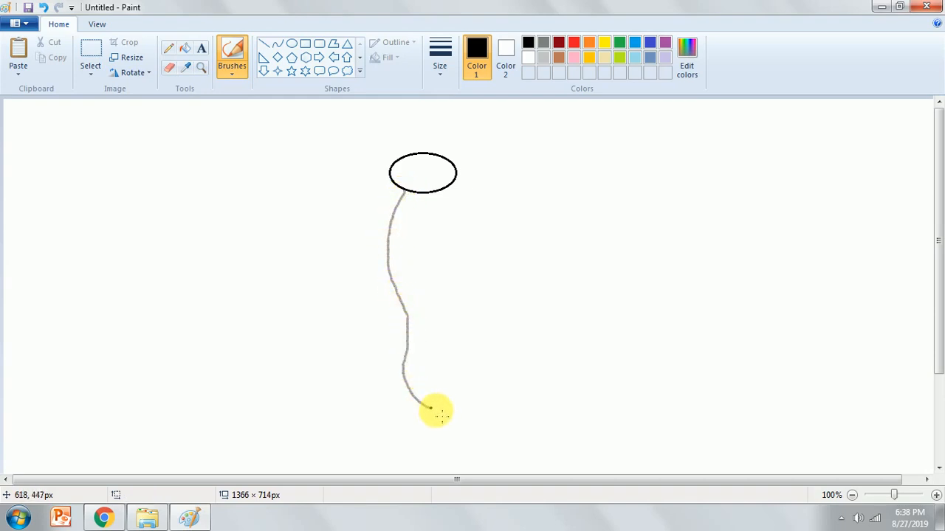
{"action": "key", "text": "ctrl+z"}
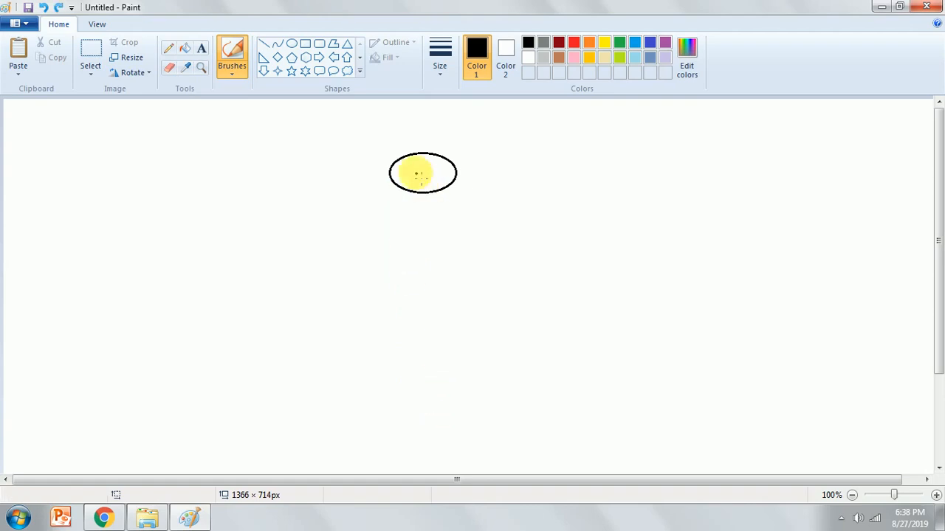
{"action": "mouse_move", "coordinate": [413, 195]}
{"action": "left_mouse_down"}
{"action": "mouse_move", "coordinate": [402, 291]}
{"action": "mouse_move", "coordinate": [420, 348]}
{"action": "left_mouse_up"}
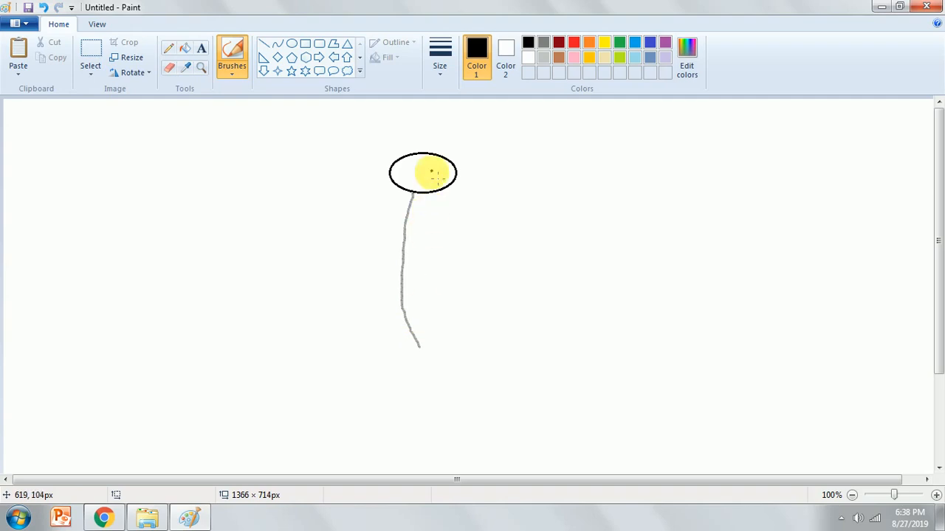
{"action": "mouse_move", "coordinate": [438, 196]}
{"action": "left_mouse_down"}
{"action": "mouse_move", "coordinate": [453, 262]}
{"action": "mouse_move", "coordinate": [446, 348]}
{"action": "left_mouse_up"}
{"action": "key", "text": "ctrl+z"}
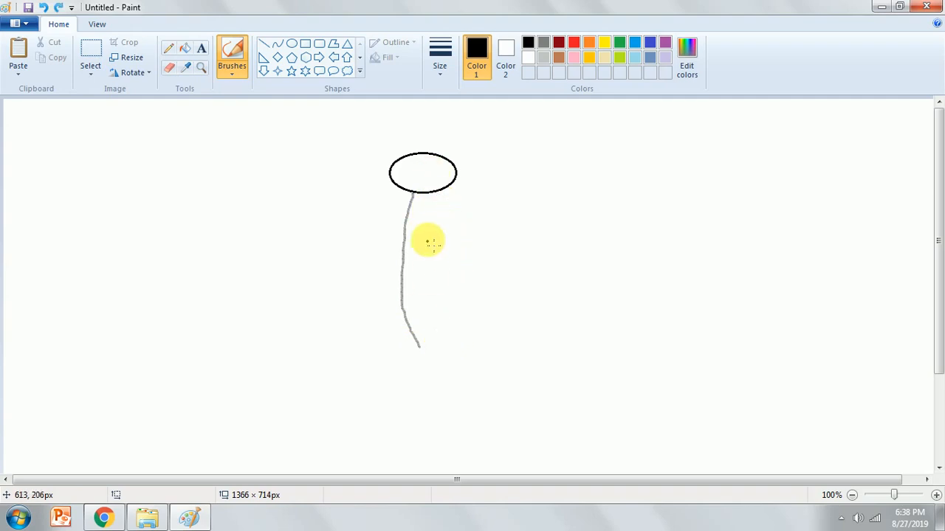
{"action": "mouse_move", "coordinate": [435, 198]}
{"action": "left_mouse_down"}
{"action": "mouse_move", "coordinate": [447, 306]}
{"action": "mouse_move", "coordinate": [441, 340]}
{"action": "mouse_move", "coordinate": [416, 350]}
{"action": "mouse_move", "coordinate": [411, 379]}
{"action": "mouse_move", "coordinate": [426, 447]}
{"action": "left_mouse_up"}
{"action": "left_click", "coordinate": [425, 357]}
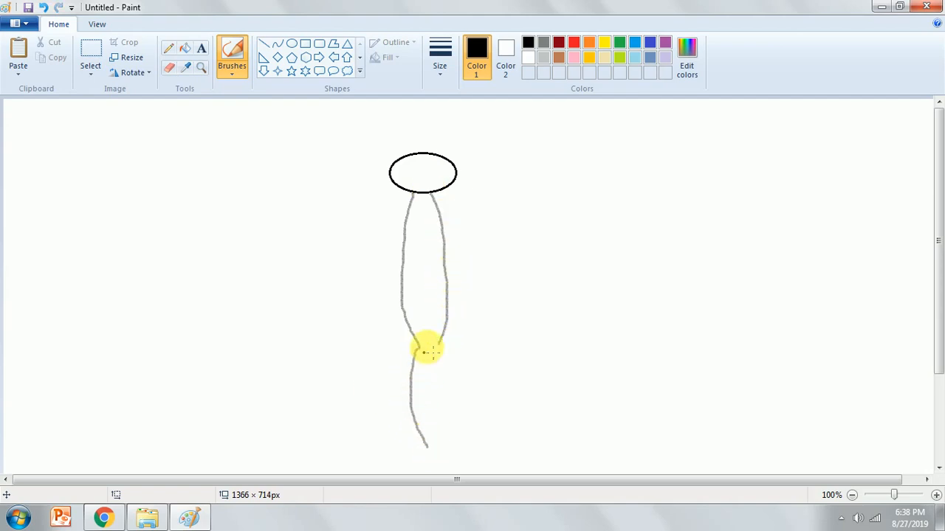
{"action": "mouse_move", "coordinate": [439, 347]}
{"action": "left_mouse_down"}
{"action": "mouse_move", "coordinate": [445, 424]}
{"action": "mouse_move", "coordinate": [434, 453]}
{"action": "left_mouse_up"}
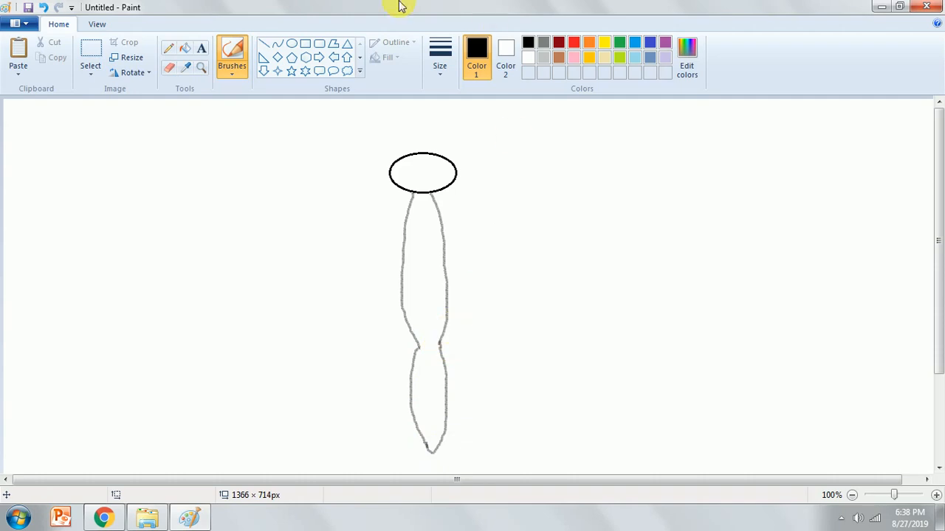
{"action": "key", "text": "ctrl+z"}
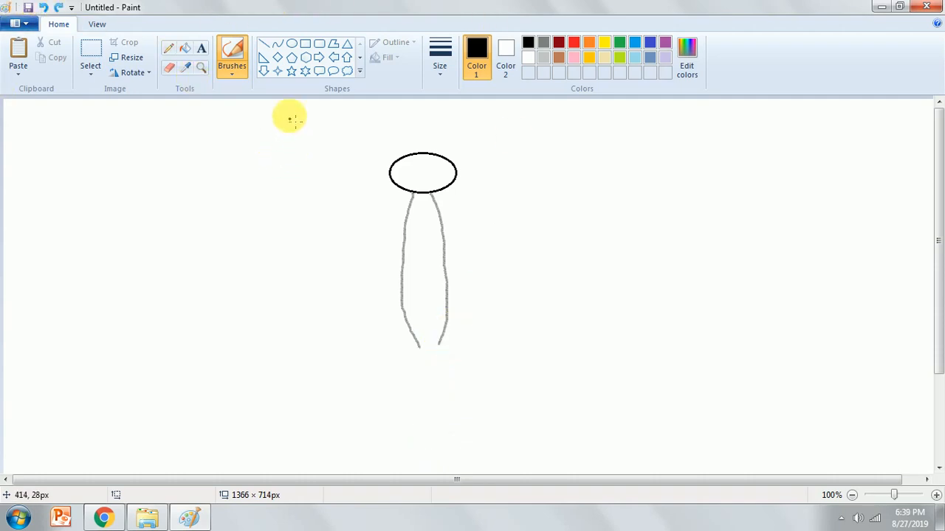
{"action": "key", "text": "ctrl+z"}
- Draw the left side of the butterfly's body with the plain black Brush, curving from the head through a narrow waist to the tail
{"action": "left_click", "coordinate": [240, 73]}
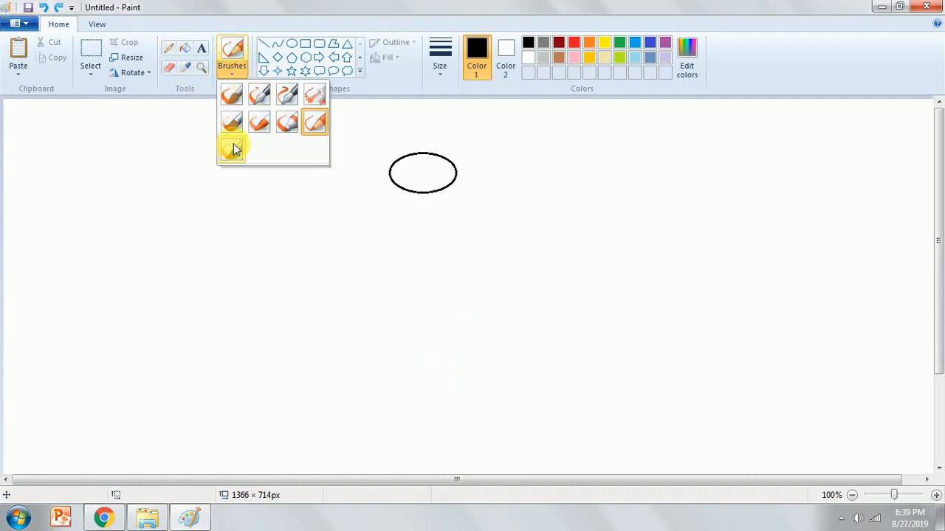
{"action": "left_click", "coordinate": [232, 149]}
{"action": "left_click", "coordinate": [230, 73]}
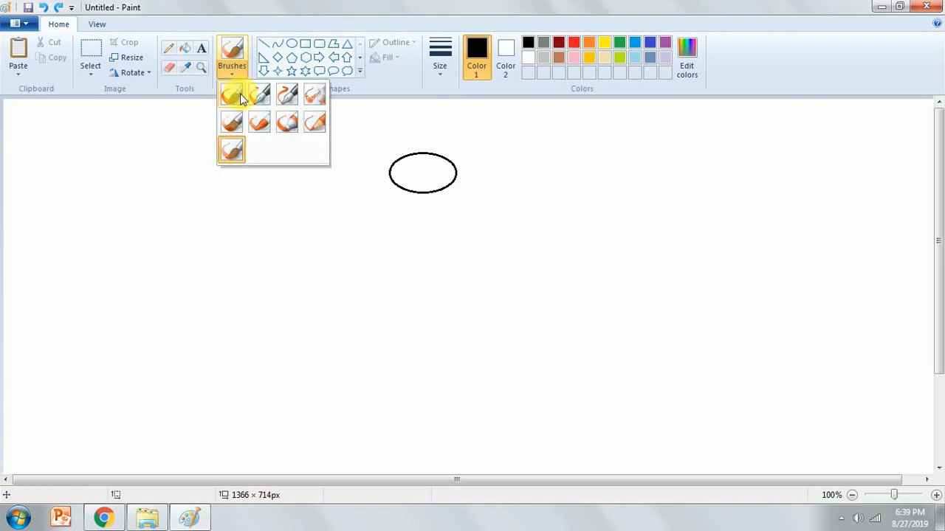
{"action": "left_click", "coordinate": [236, 96]}
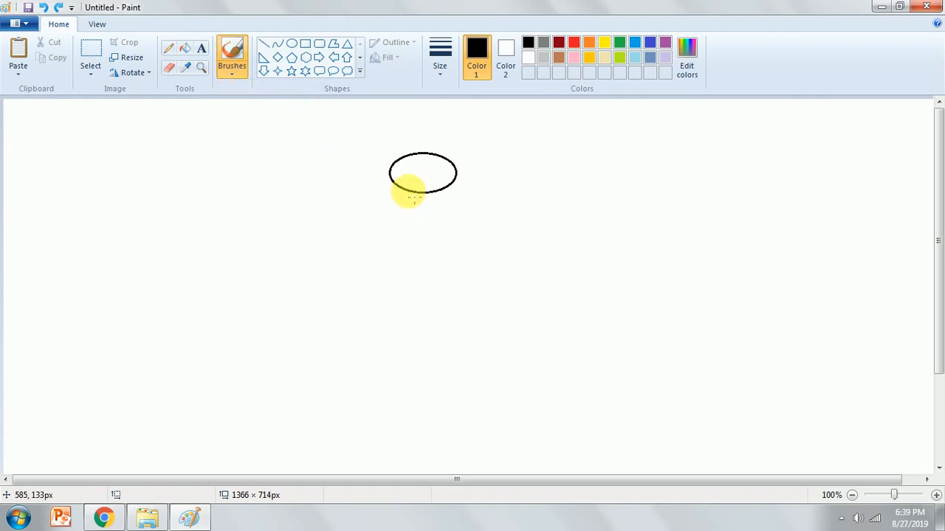
{"action": "mouse_move", "coordinate": [409, 192]}
{"action": "left_mouse_down"}
{"action": "mouse_move", "coordinate": [400, 293]}
{"action": "mouse_move", "coordinate": [417, 327]}
{"action": "mouse_move", "coordinate": [404, 365]}
{"action": "mouse_move", "coordinate": [414, 429]}
{"action": "left_mouse_up"}
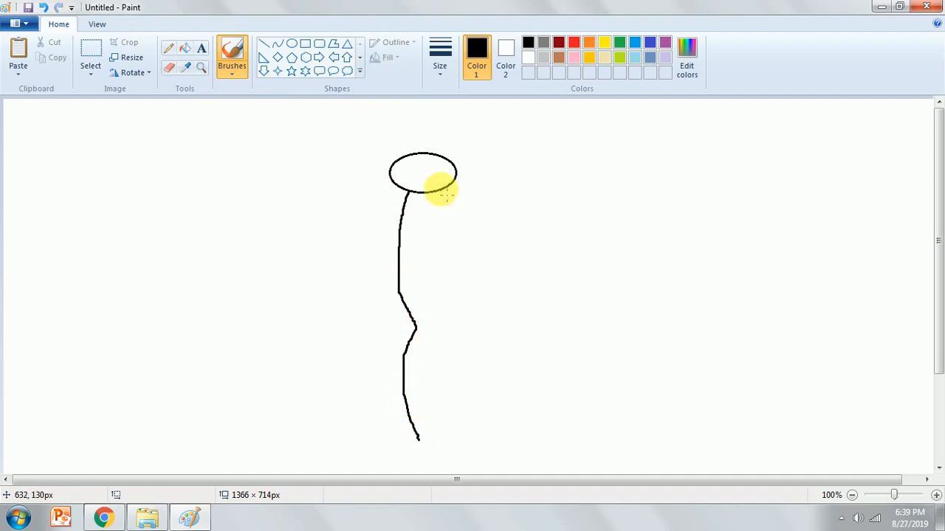
{"action": "mouse_move", "coordinate": [440, 190]}
{"action": "left_mouse_down"}
{"action": "mouse_move", "coordinate": [458, 234]}
{"action": "mouse_move", "coordinate": [461, 290]}
{"action": "left_mouse_up"}
{"action": "key", "text": "ctrl+z"}
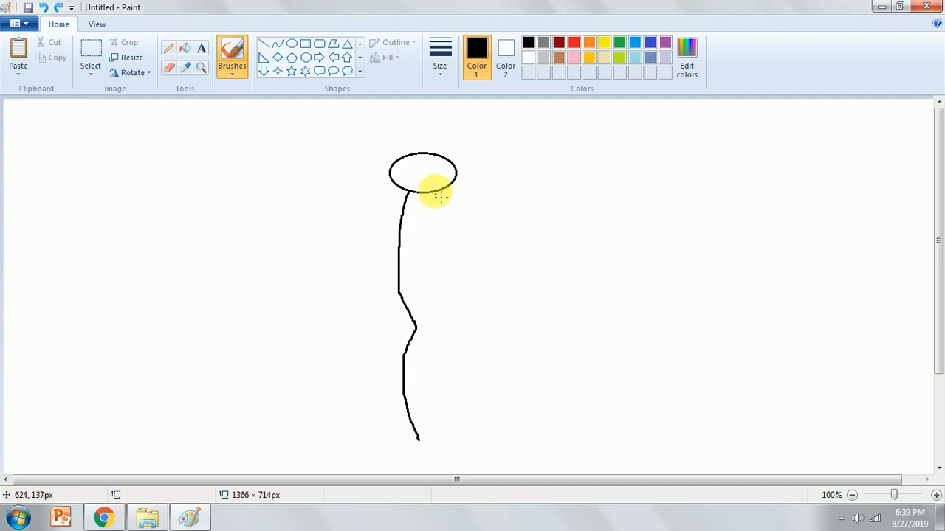
{"action": "mouse_move", "coordinate": [435, 194]}
{"action": "left_mouse_down"}
{"action": "mouse_move", "coordinate": [455, 272]}
{"action": "mouse_move", "coordinate": [442, 319]}
{"action": "left_mouse_up"}
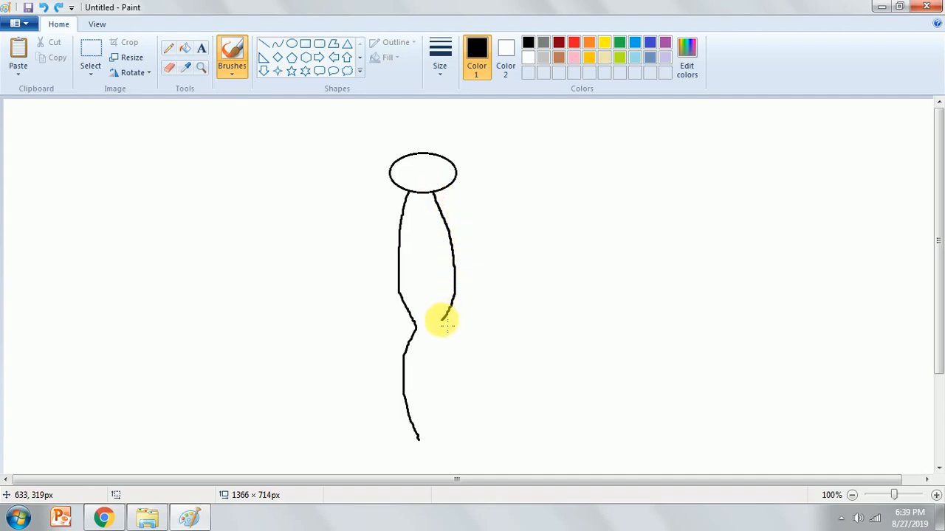
{"action": "key", "text": "ctrl+z"}
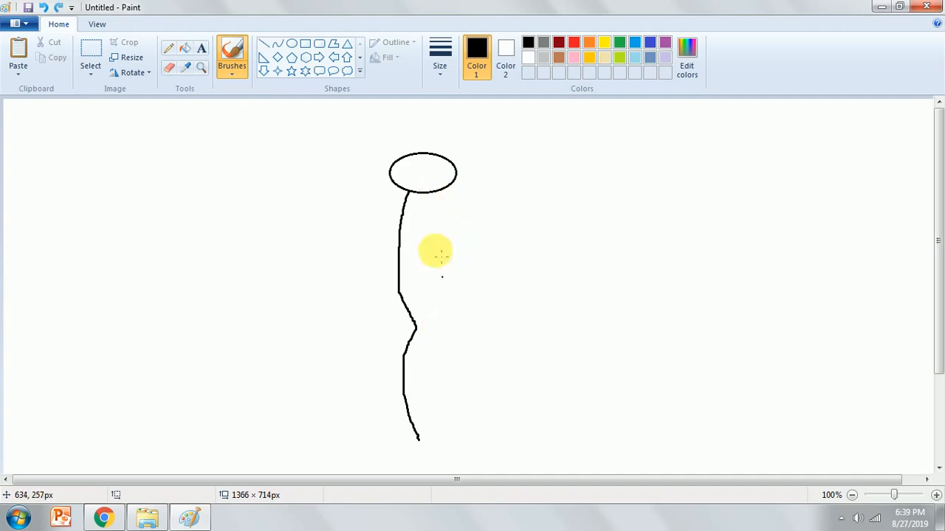
{"action": "left_click_drag", "start_coordinate": [428, 193], "coordinate": [447, 259]}
{"action": "key", "text": "ctrl+z"}
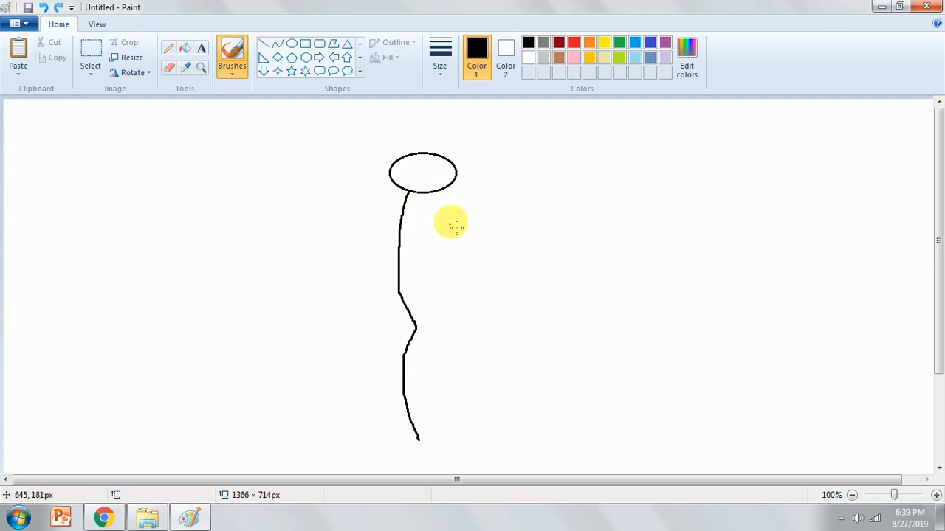
- Complete the body's right outline down to a pointed tail and draw the upper and lower wings on that side
{"action": "mouse_move", "coordinate": [436, 194]}
{"action": "left_mouse_down"}
{"action": "mouse_move", "coordinate": [442, 266]}
{"action": "mouse_move", "coordinate": [432, 324]}
{"action": "mouse_move", "coordinate": [447, 372]}
{"action": "mouse_move", "coordinate": [426, 442]}
{"action": "left_mouse_up"}
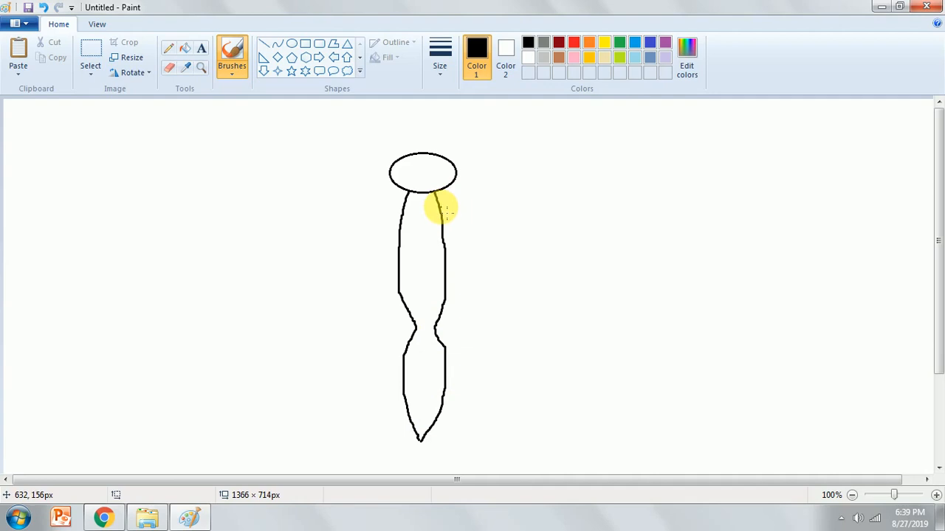
{"action": "mouse_move", "coordinate": [441, 210]}
{"action": "left_mouse_down"}
{"action": "mouse_move", "coordinate": [549, 155]}
{"action": "mouse_move", "coordinate": [596, 163]}
{"action": "mouse_move", "coordinate": [599, 258]}
{"action": "mouse_move", "coordinate": [595, 251]}
{"action": "mouse_move", "coordinate": [605, 274]}
{"action": "mouse_move", "coordinate": [511, 325]}
{"action": "mouse_move", "coordinate": [561, 344]}
{"action": "mouse_move", "coordinate": [635, 417]}
{"action": "left_mouse_up"}
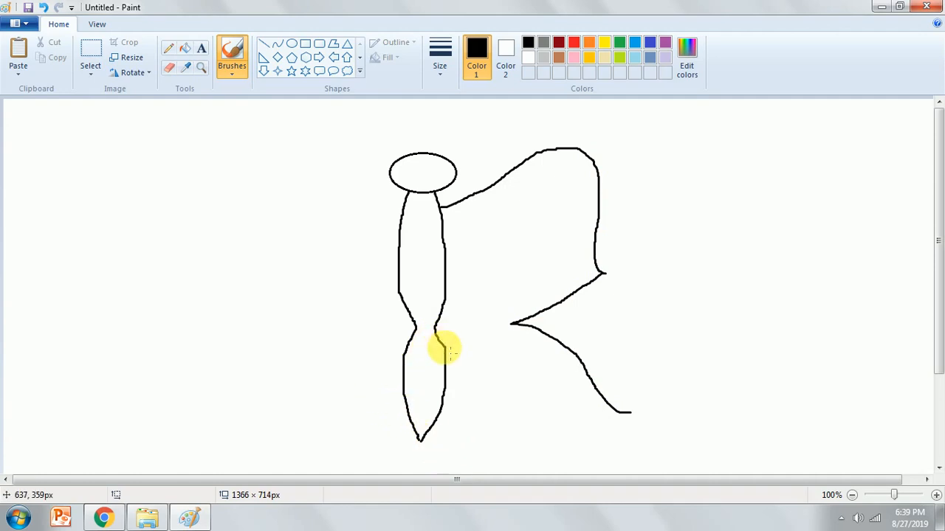
{"action": "mouse_move", "coordinate": [447, 351]}
{"action": "left_mouse_down"}
{"action": "mouse_move", "coordinate": [481, 440]}
{"action": "mouse_move", "coordinate": [512, 477]}
{"action": "mouse_move", "coordinate": [562, 471]}
{"action": "left_mouse_up"}
{"action": "key", "text": "ctrl+z"}
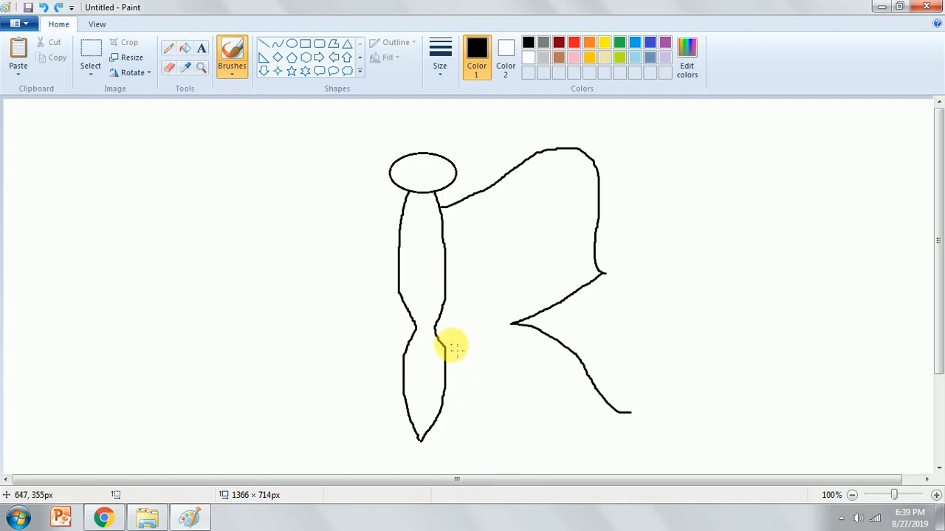
{"action": "mouse_move", "coordinate": [447, 351]}
{"action": "left_mouse_down"}
{"action": "mouse_move", "coordinate": [502, 448]}
{"action": "mouse_move", "coordinate": [527, 465]}
{"action": "mouse_move", "coordinate": [574, 447]}
{"action": "mouse_move", "coordinate": [607, 413]}
{"action": "mouse_move", "coordinate": [631, 412]}
{"action": "left_mouse_up"}
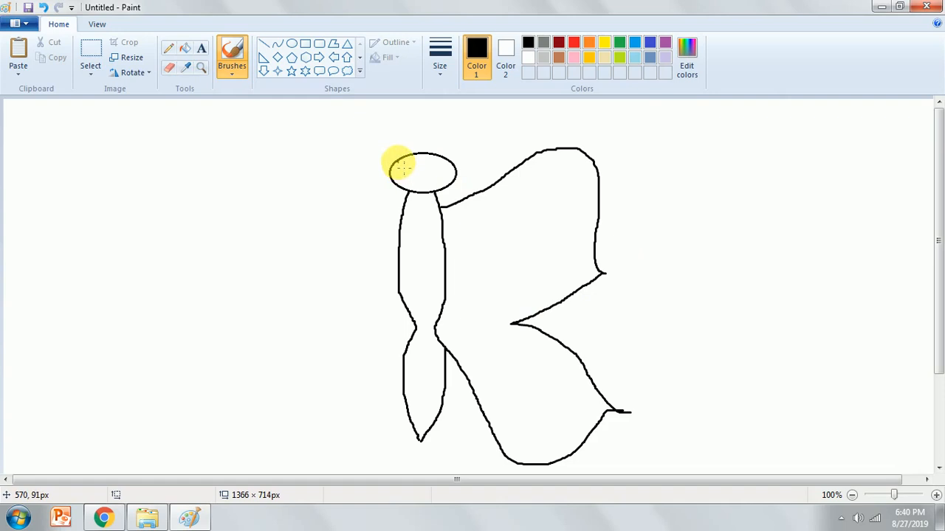
- Add two upright ellipses as eyes inside the head, about 25 × 42 px at its left end and 24 × 37 px at its right end
{"action": "left_click", "coordinate": [291, 45]}
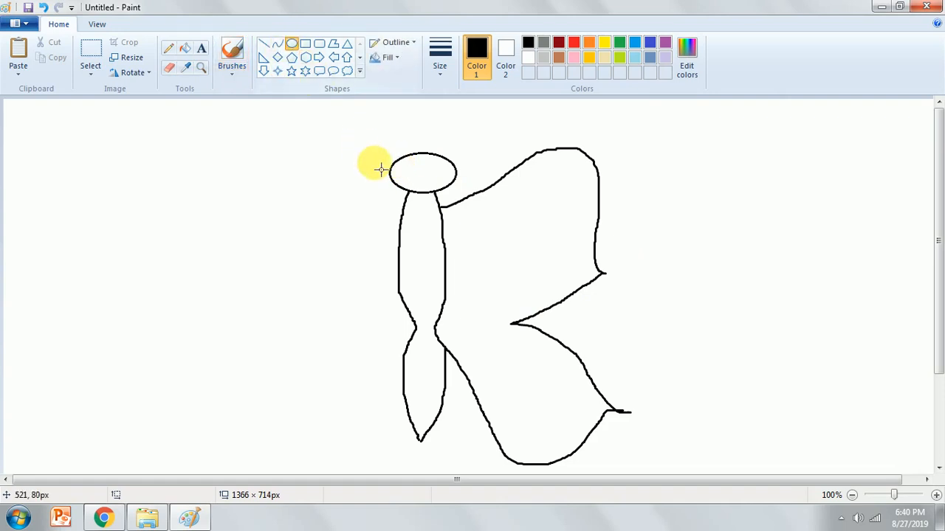
{"action": "left_click_drag", "start_coordinate": [399, 169], "coordinate": [410, 194]}
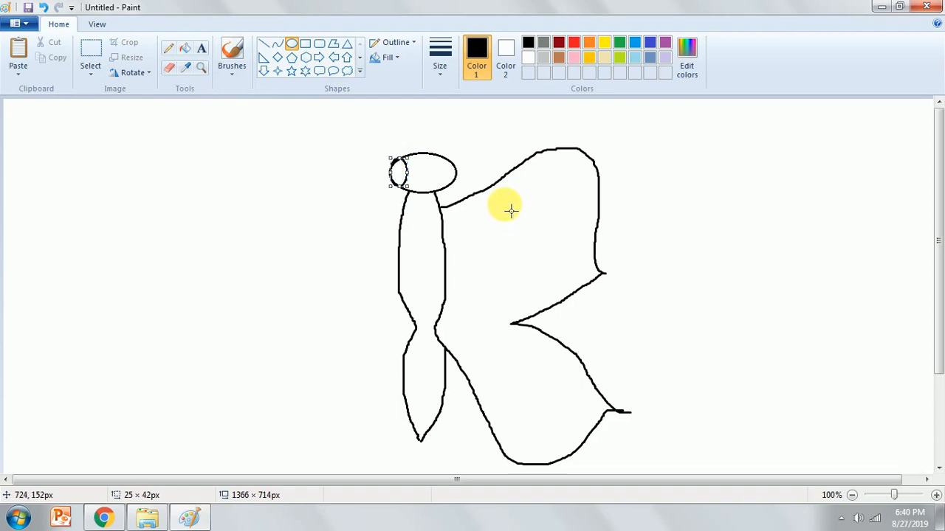
{"action": "left_click", "coordinate": [448, 147]}
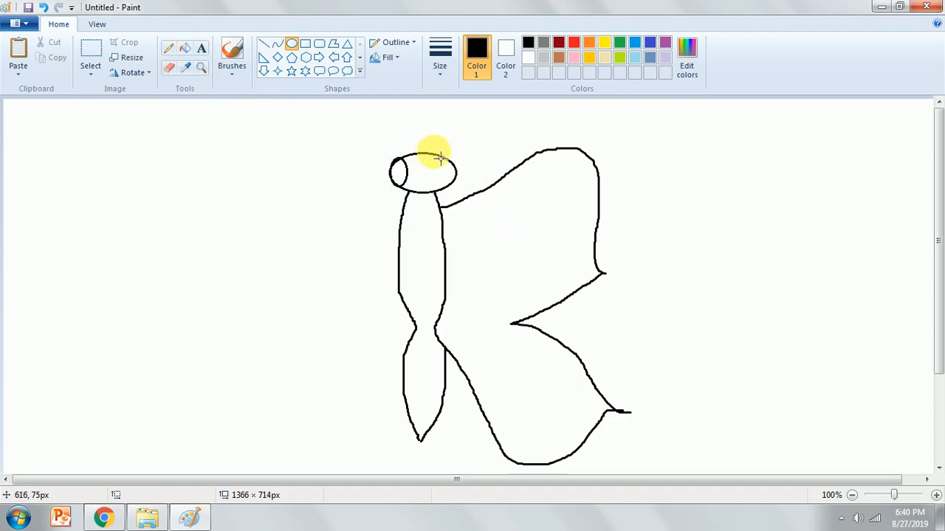
{"action": "mouse_move", "coordinate": [447, 163]}
{"action": "left_mouse_down"}
{"action": "mouse_move", "coordinate": [461, 190]}
{"action": "mouse_move", "coordinate": [442, 165]}
{"action": "left_mouse_up"}
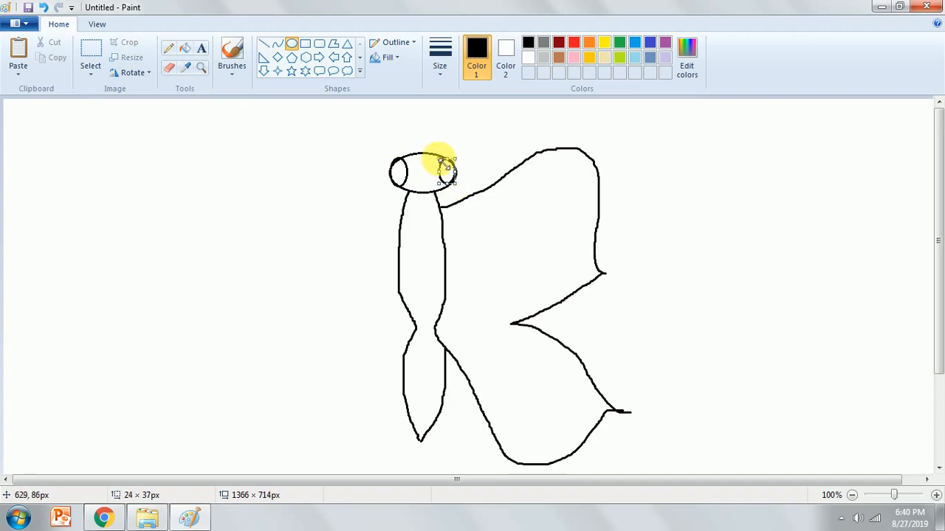
- Draw a horizontal line across the middle of each eye and fill the lower halves with black
{"action": "left_click", "coordinate": [277, 43]}
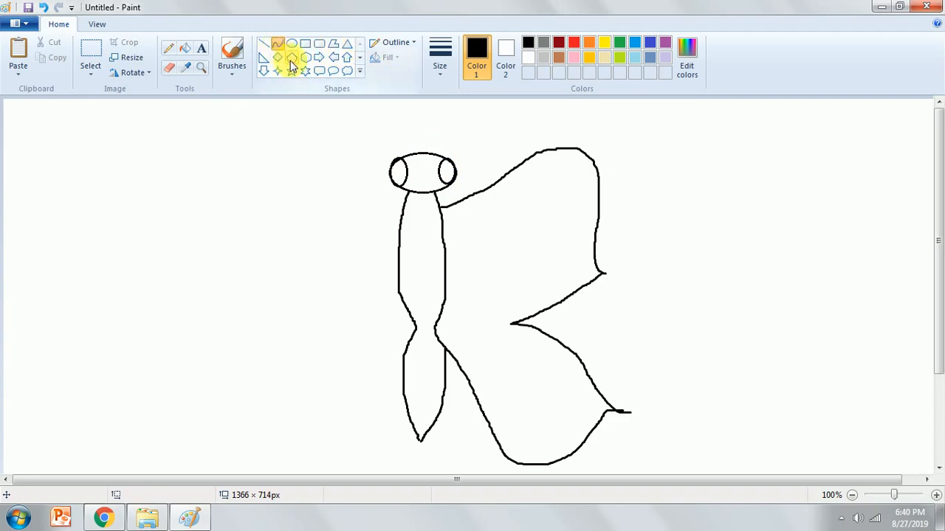
{"action": "left_click", "coordinate": [265, 43]}
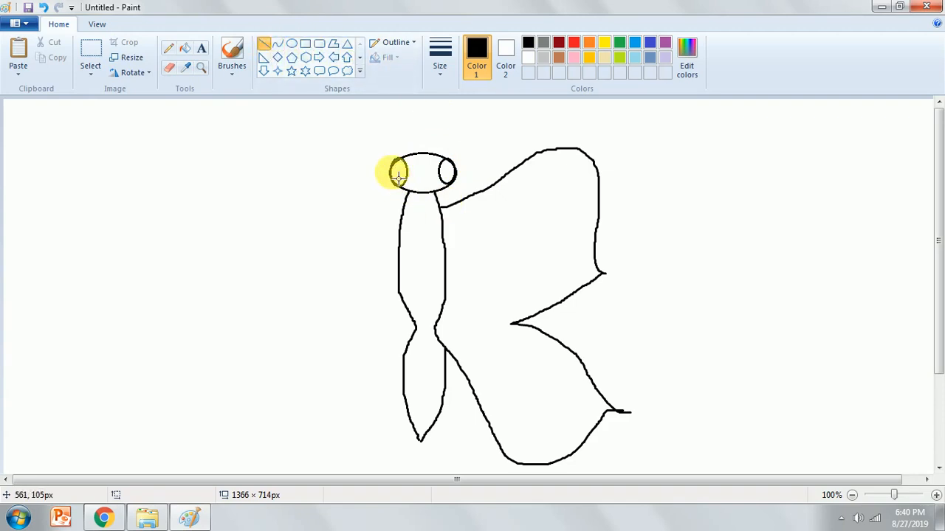
{"action": "left_click_drag", "start_coordinate": [407, 173], "coordinate": [454, 177]}
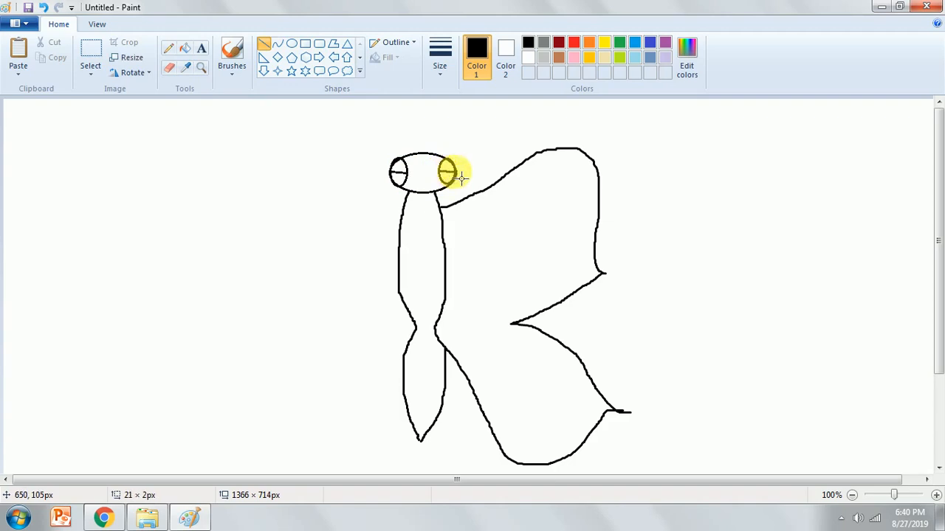
{"action": "left_click", "coordinate": [185, 49]}
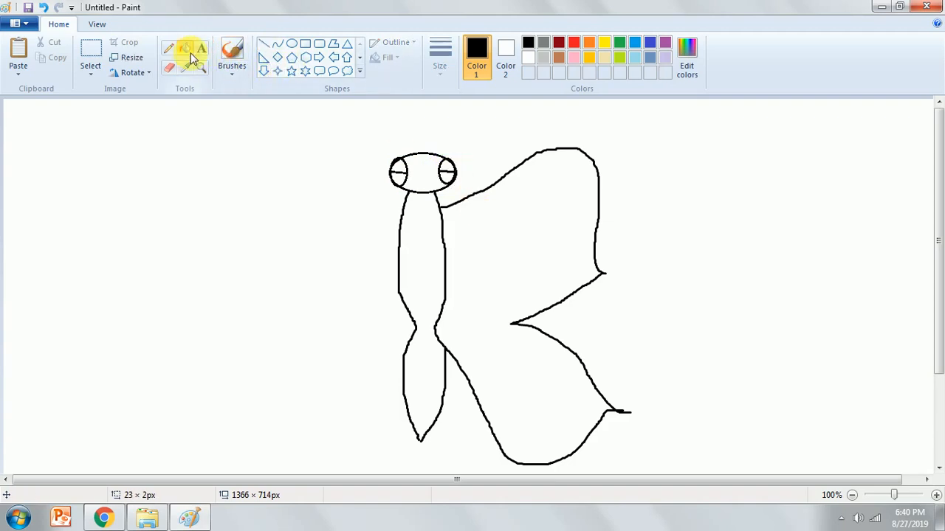
{"action": "left_click", "coordinate": [401, 180]}
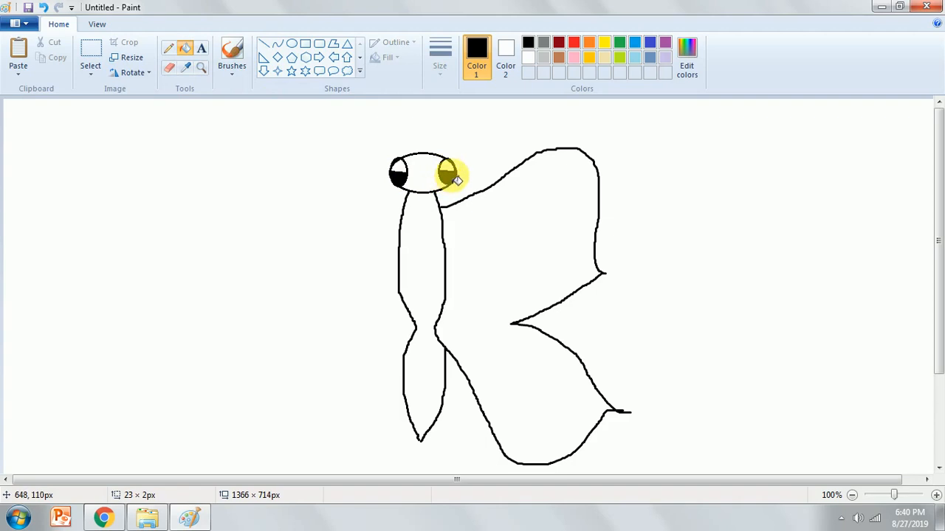
- Fill the butterfly's head with yellow and its body with black
{"action": "left_click", "coordinate": [602, 43]}
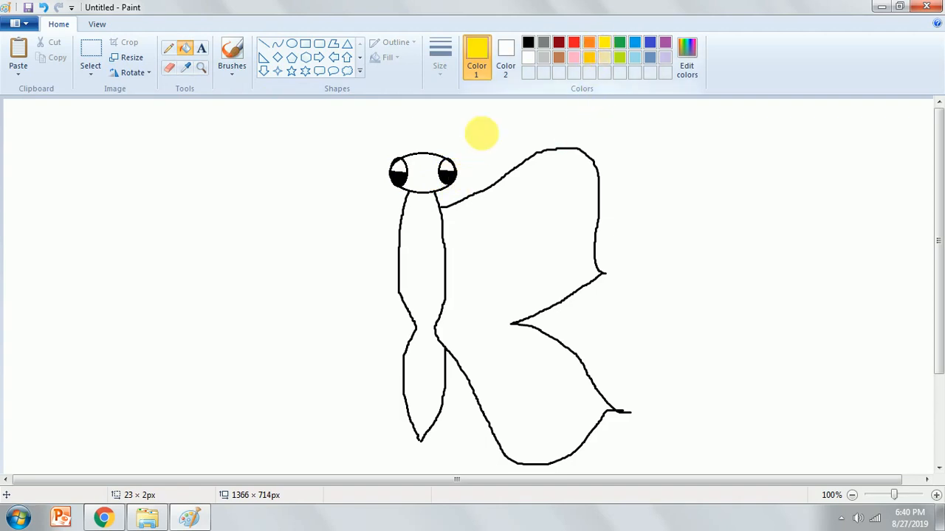
{"action": "left_click", "coordinate": [429, 176]}
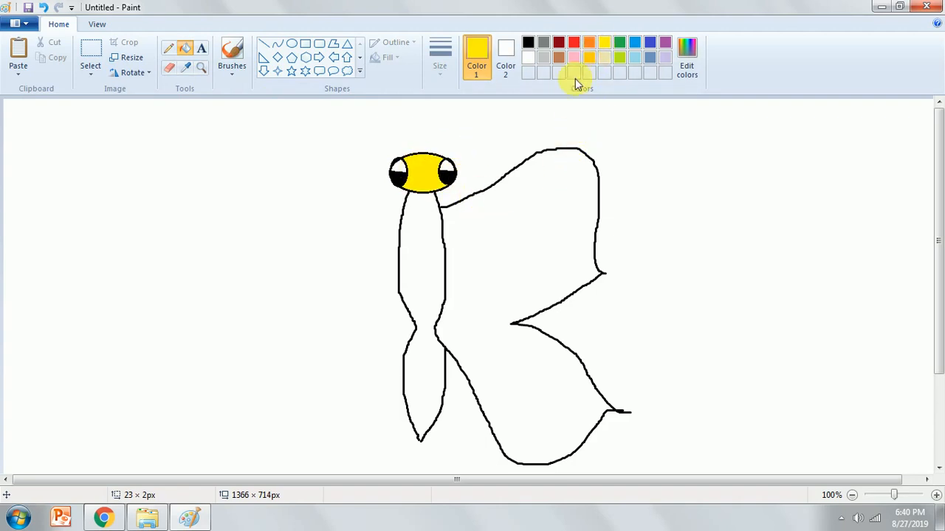
{"action": "left_click", "coordinate": [529, 44]}
{"action": "left_click", "coordinate": [439, 251]}
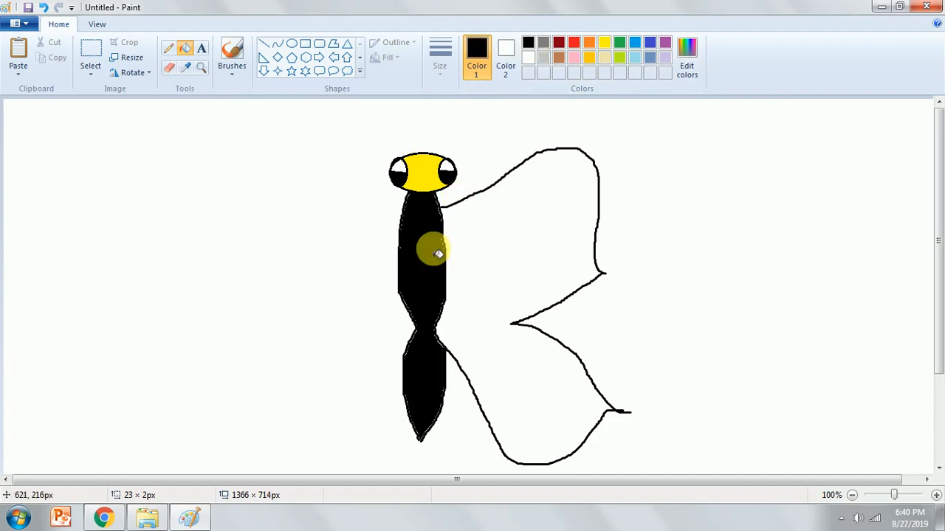
- Fill the butterfly's wings with red, undoing the stray fill that recolors the black outline
{"action": "left_click", "coordinate": [575, 43]}
{"action": "left_click", "coordinate": [544, 210]}
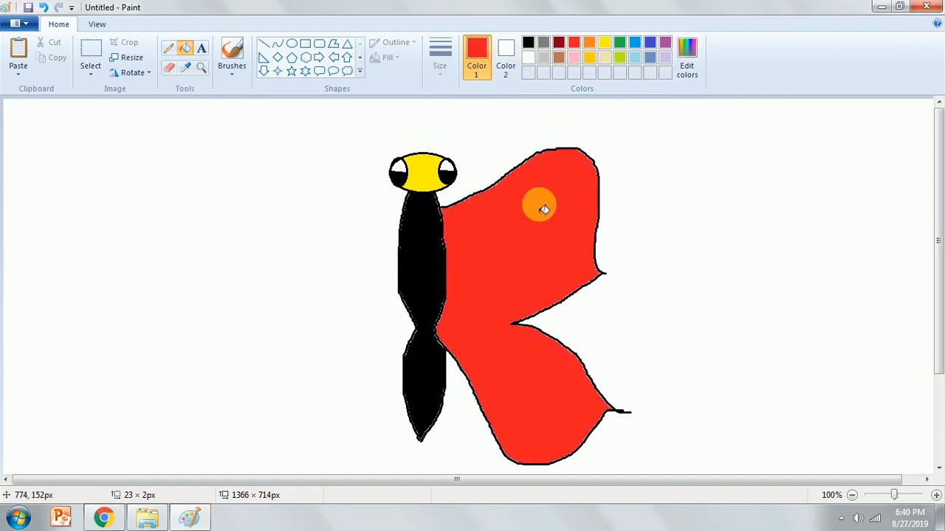
{"action": "left_click", "coordinate": [538, 162]}
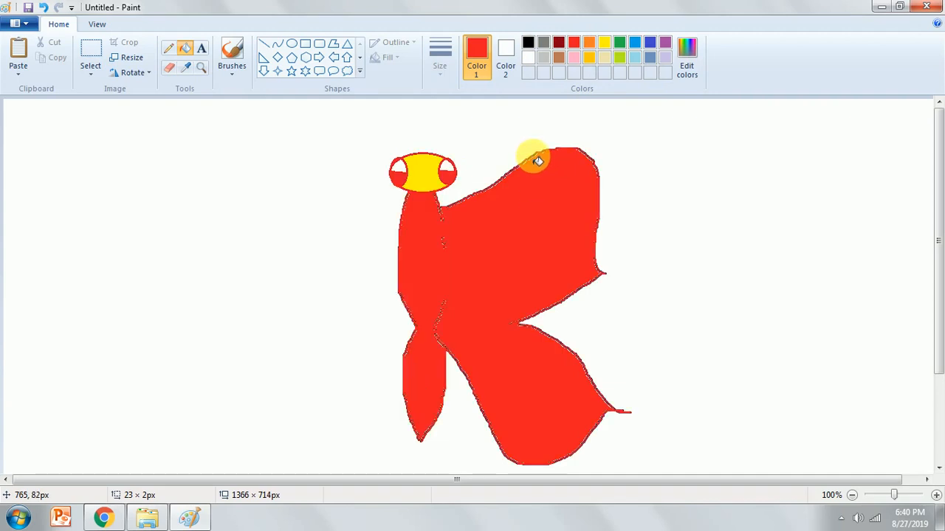
{"action": "key", "text": "ctrl+z"}
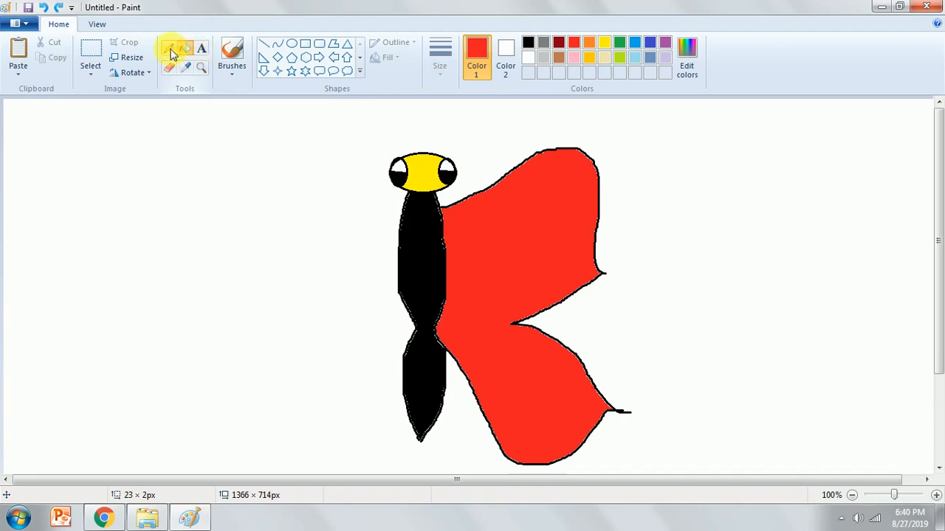
- Paint a light yellow Crayon stroke inside the upper wing, following its upper edge and curving down to the outer corner
{"action": "left_click", "coordinate": [233, 68]}
{"action": "left_click", "coordinate": [234, 104]}
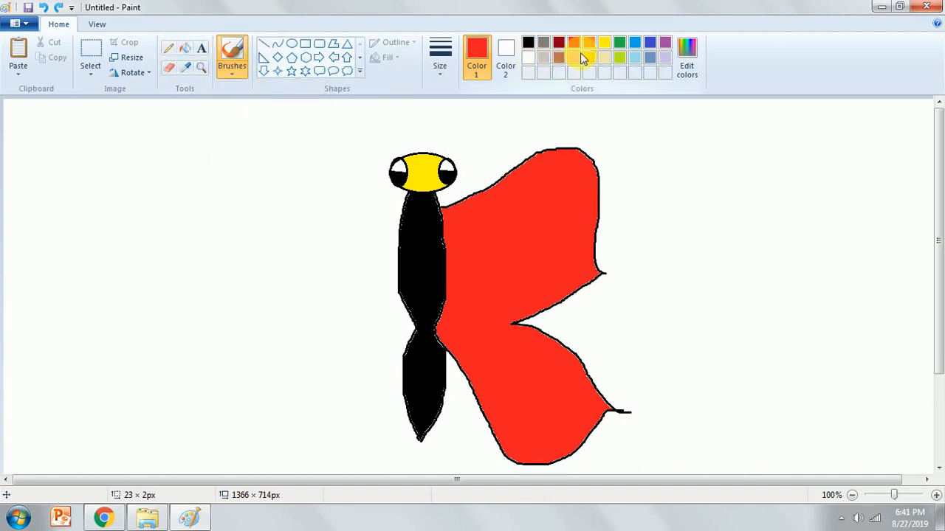
{"action": "left_click", "coordinate": [604, 57]}
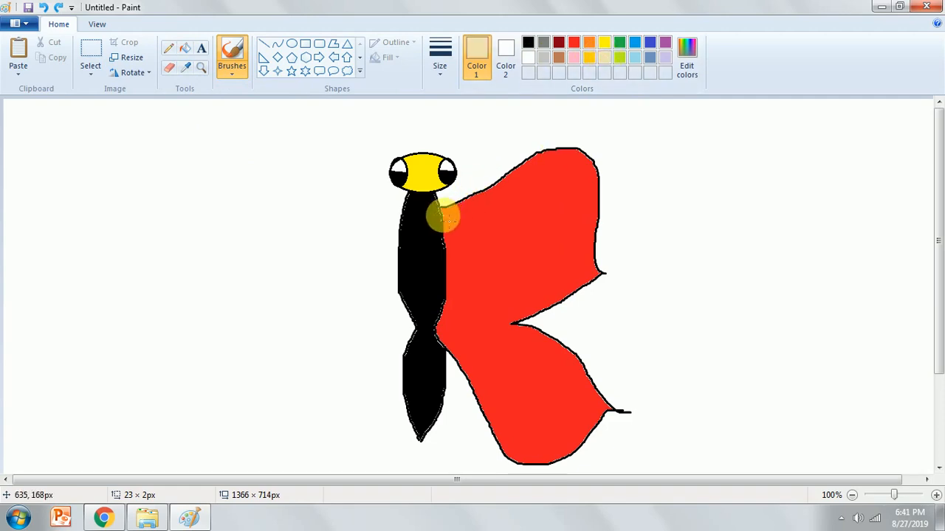
{"action": "mouse_move", "coordinate": [443, 217]}
{"action": "left_mouse_down"}
{"action": "mouse_move", "coordinate": [569, 167]}
{"action": "mouse_move", "coordinate": [582, 192]}
{"action": "mouse_move", "coordinate": [589, 270]}
{"action": "left_mouse_up"}
{"action": "key", "text": "ctrl+z"}
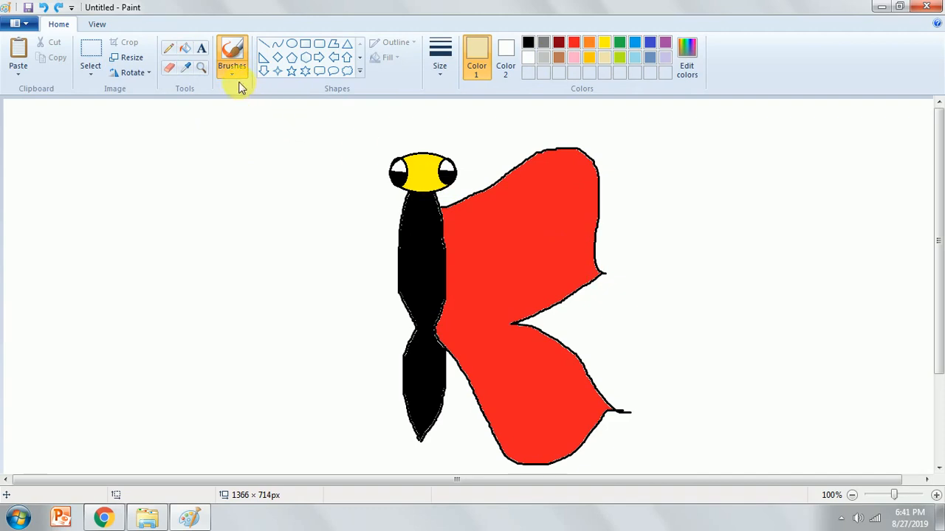
{"action": "left_click", "coordinate": [233, 78]}
{"action": "left_click", "coordinate": [257, 98]}
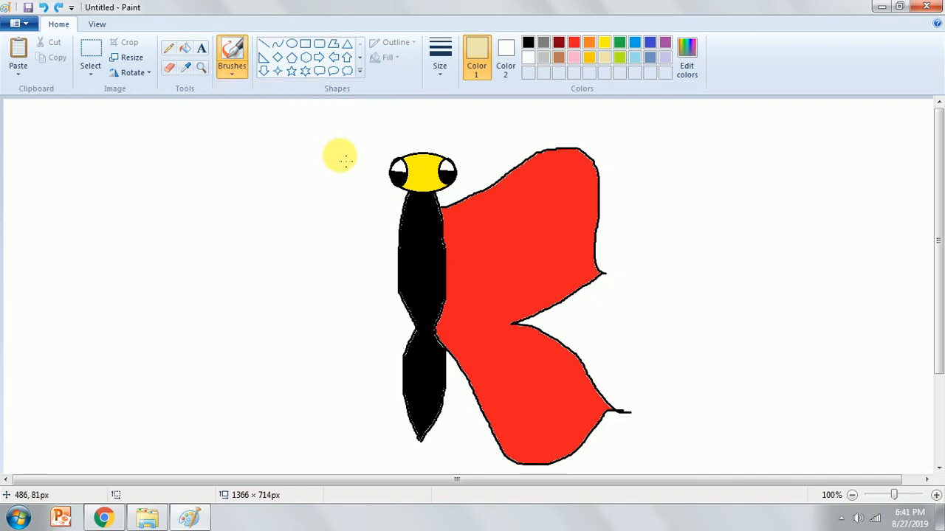
{"action": "left_click", "coordinate": [235, 75]}
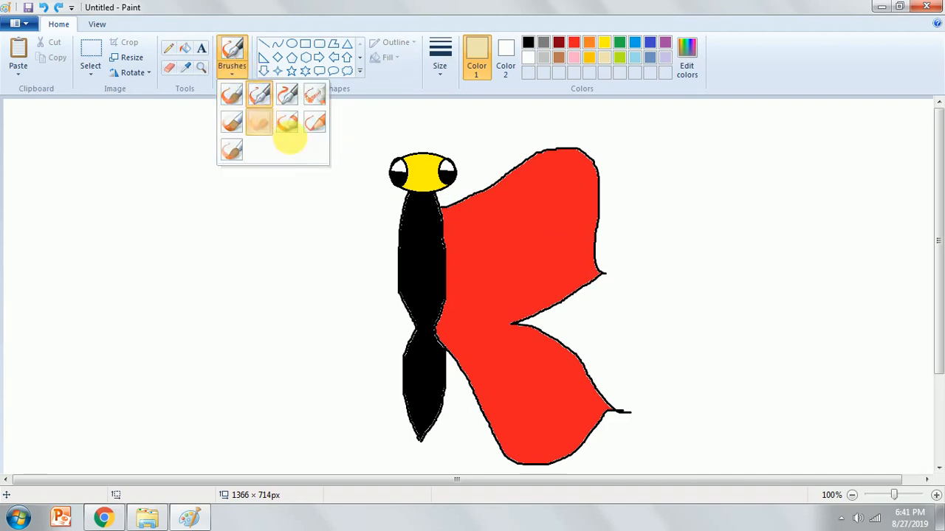
{"action": "left_click", "coordinate": [287, 121]}
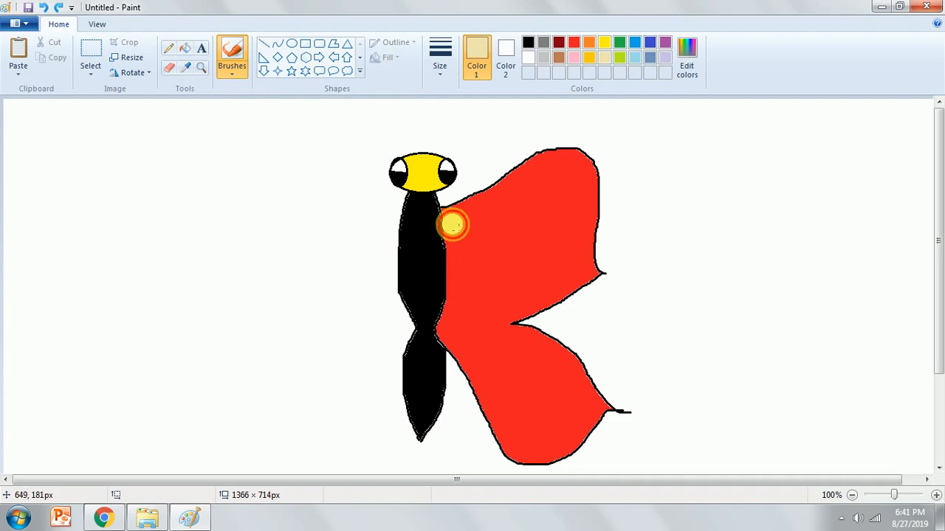
{"action": "mouse_move", "coordinate": [452, 225]}
{"action": "left_mouse_down"}
{"action": "mouse_move", "coordinate": [526, 189]}
{"action": "mouse_move", "coordinate": [569, 181]}
{"action": "mouse_move", "coordinate": [577, 249]}
{"action": "mouse_move", "coordinate": [599, 275]}
{"action": "left_mouse_up"}
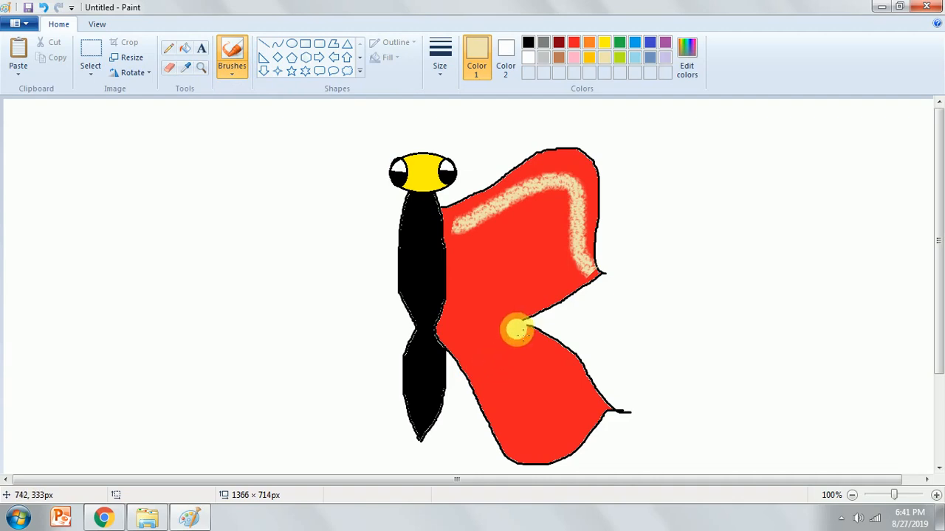
- Paint a light yellow Crayon stroke inside the lower wing, from beside the body's waist around the wing's edge to the inner notch
{"action": "mouse_move", "coordinate": [517, 330]}
{"action": "left_mouse_down"}
{"action": "mouse_move", "coordinate": [564, 372]}
{"action": "mouse_move", "coordinate": [586, 409]}
{"action": "mouse_move", "coordinate": [588, 431]}
{"action": "mouse_move", "coordinate": [550, 454]}
{"action": "left_mouse_up"}
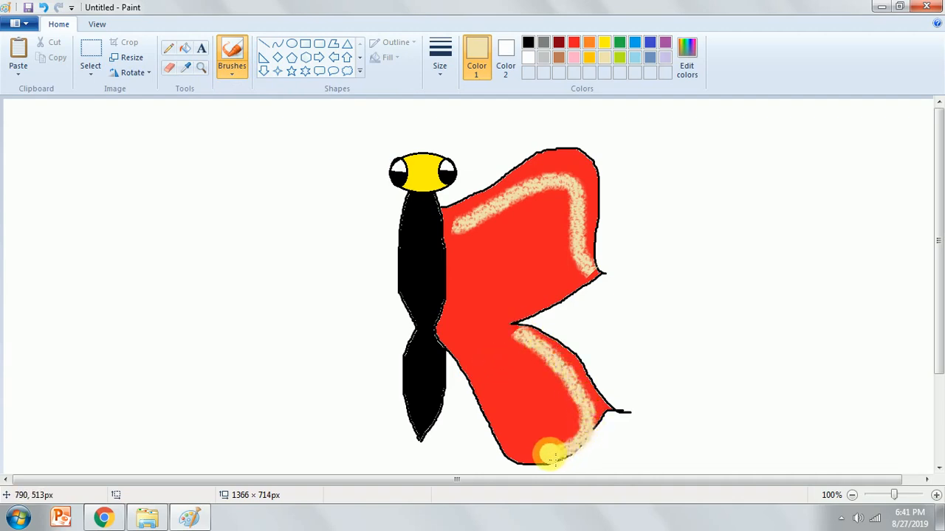
{"action": "key", "text": "ctrl+z"}
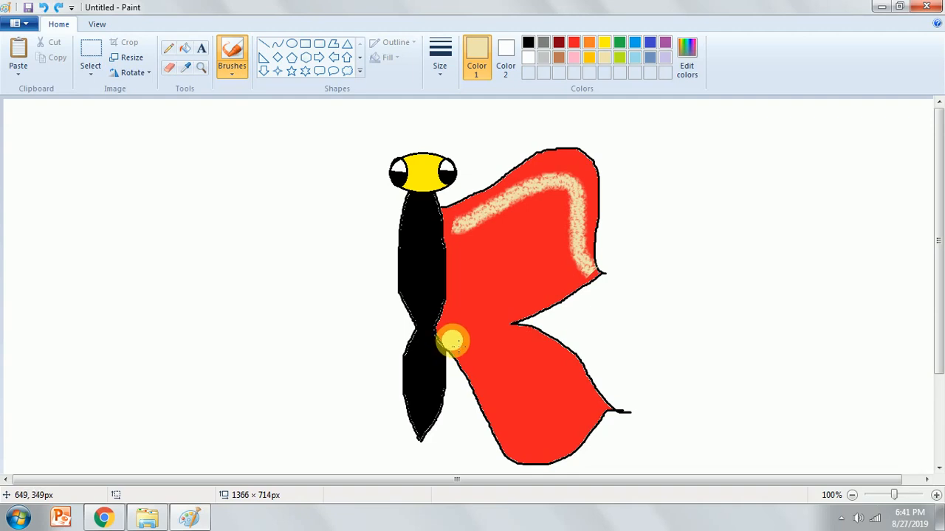
{"action": "mouse_move", "coordinate": [451, 342]}
{"action": "left_mouse_down"}
{"action": "mouse_move", "coordinate": [512, 431]}
{"action": "mouse_move", "coordinate": [525, 445]}
{"action": "mouse_move", "coordinate": [554, 447]}
{"action": "mouse_move", "coordinate": [587, 404]}
{"action": "mouse_move", "coordinate": [521, 337]}
{"action": "left_mouse_up"}
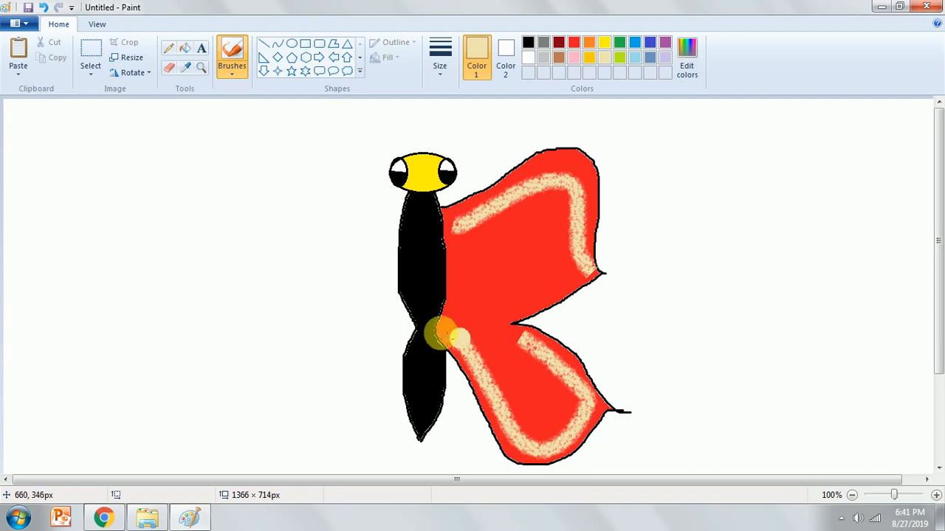
{"action": "left_click", "coordinate": [230, 74]}
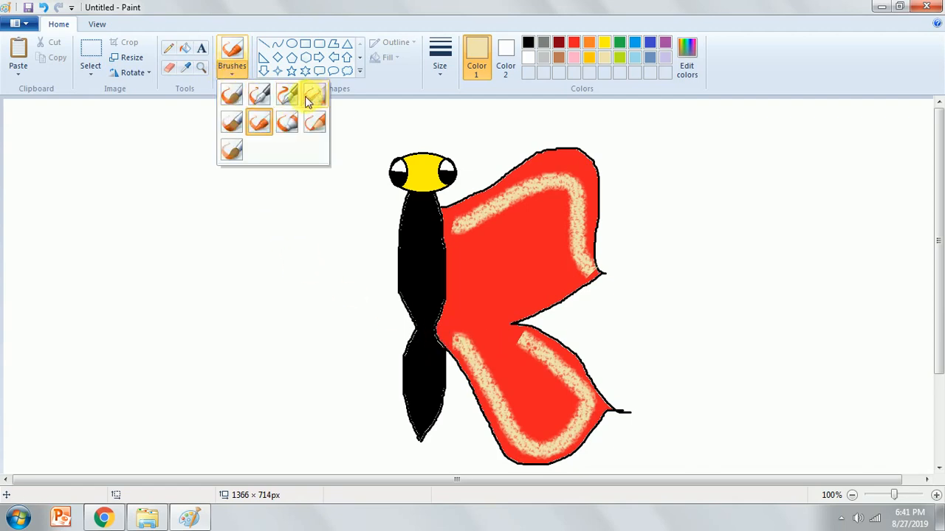
{"action": "left_click", "coordinate": [243, 150]}
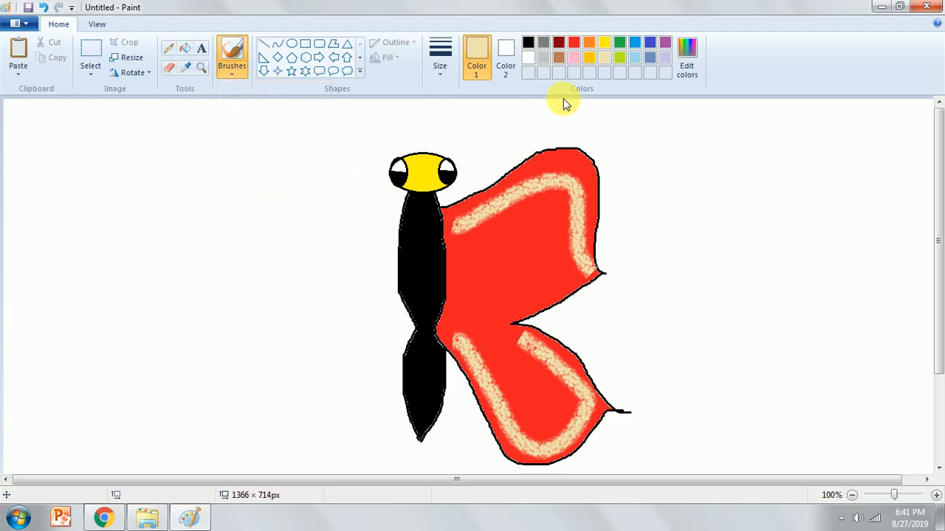
{"action": "left_click", "coordinate": [604, 42]}
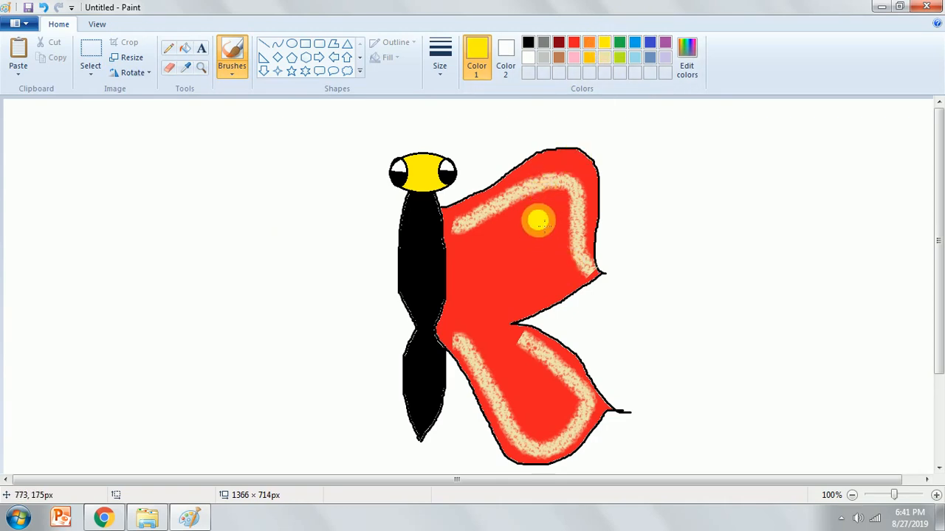
{"action": "left_click", "coordinate": [232, 73]}
{"action": "left_click", "coordinate": [231, 122]}
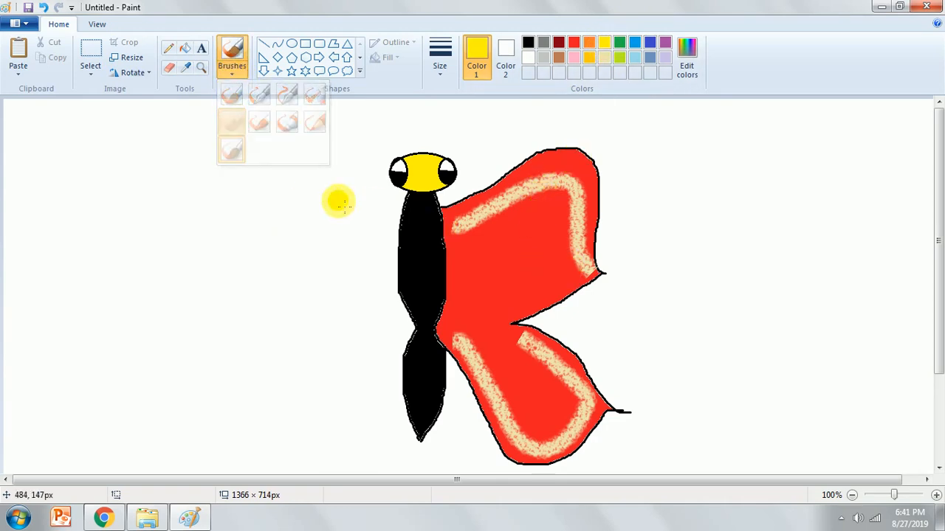
{"action": "left_click", "coordinate": [229, 73]}
{"action": "left_click", "coordinate": [258, 94]}
{"action": "left_click", "coordinate": [240, 72]}
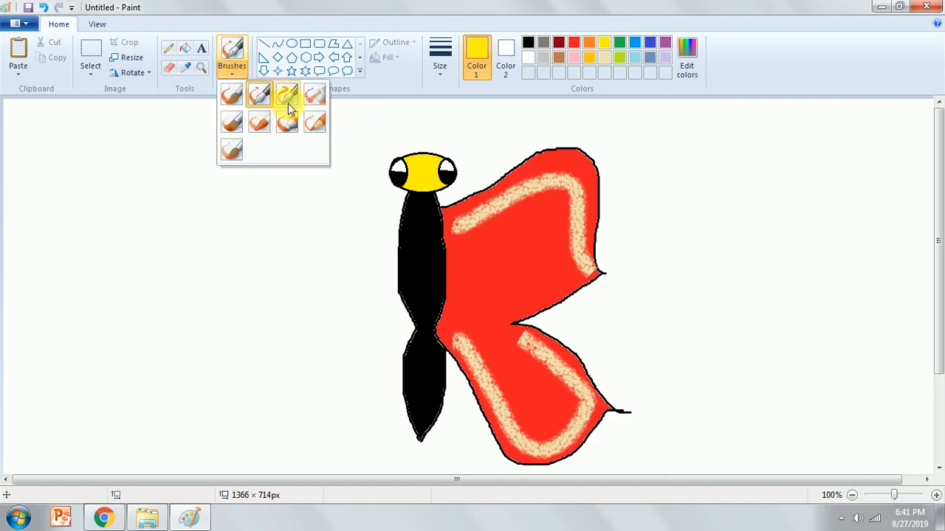
{"action": "left_click", "coordinate": [288, 104]}
{"action": "left_click", "coordinate": [236, 74]}
{"action": "left_click", "coordinate": [287, 122]}
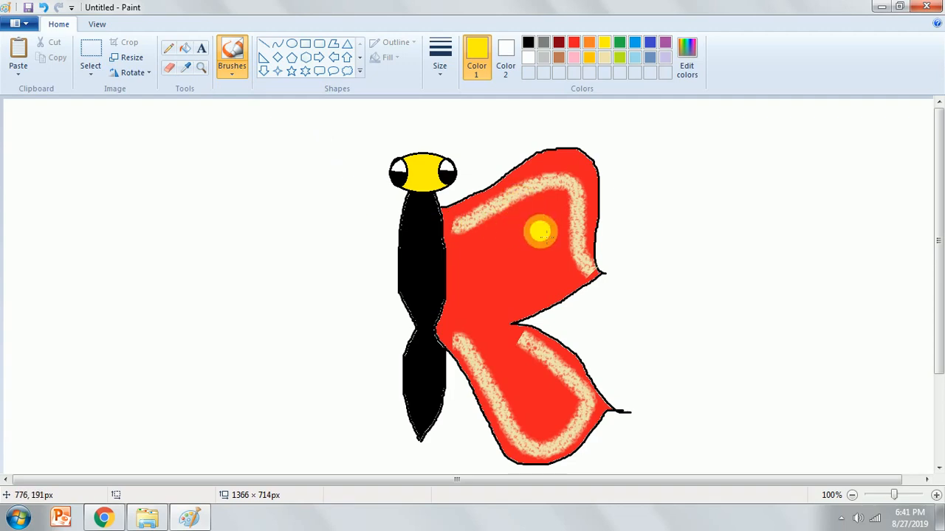
{"action": "mouse_move", "coordinate": [547, 235]}
{"action": "left_mouse_down"}
{"action": "mouse_move", "coordinate": [548, 226]}
{"action": "mouse_move", "coordinate": [544, 238]}
{"action": "left_mouse_up"}
{"action": "key", "text": "ctrl+z"}
{"action": "key", "text": "ctrl+z"}
{"action": "key", "text": "ctrl+z"}
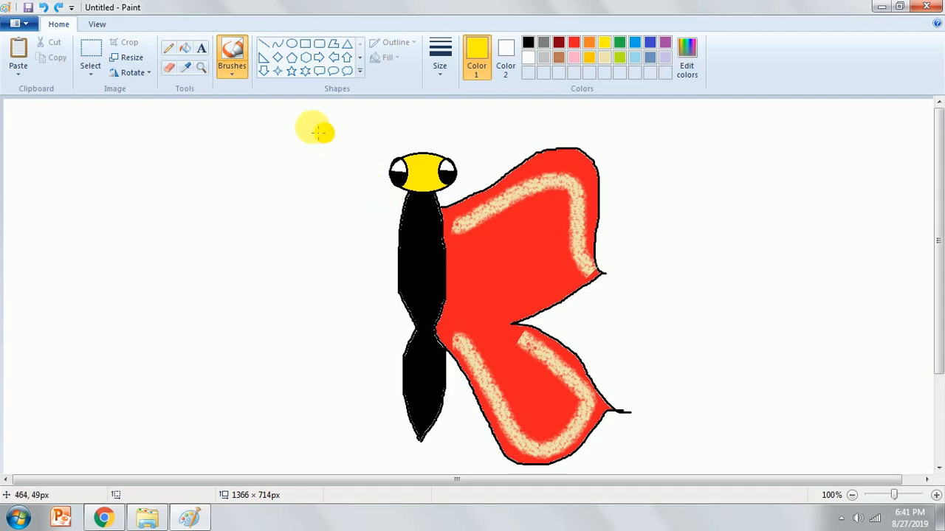
- Select the right half of the butterfly, from the middle of the head and body past the wings, and paste a copy
{"action": "left_click", "coordinate": [90, 50]}
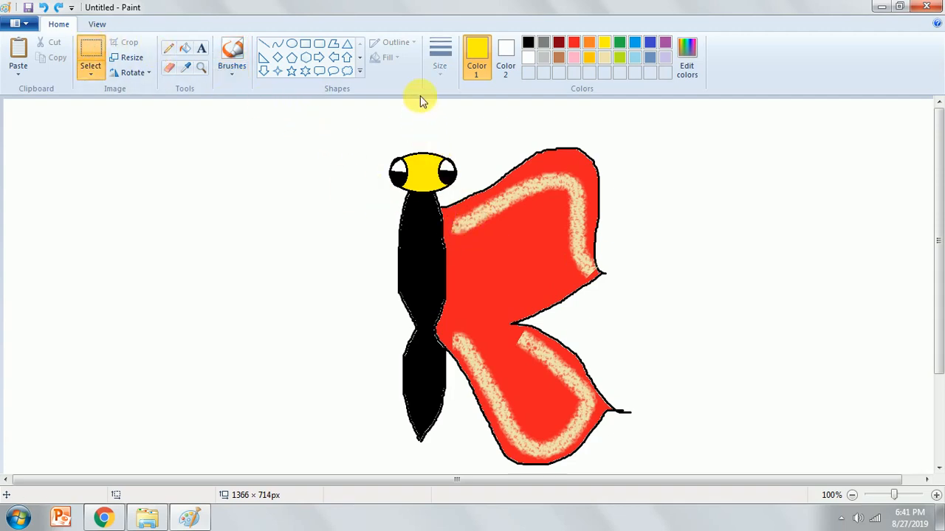
{"action": "left_click_drag", "start_coordinate": [425, 107], "coordinate": [660, 468]}
{"action": "key", "text": "ctrl+c"}
{"action": "key", "text": "ctrl+v"}
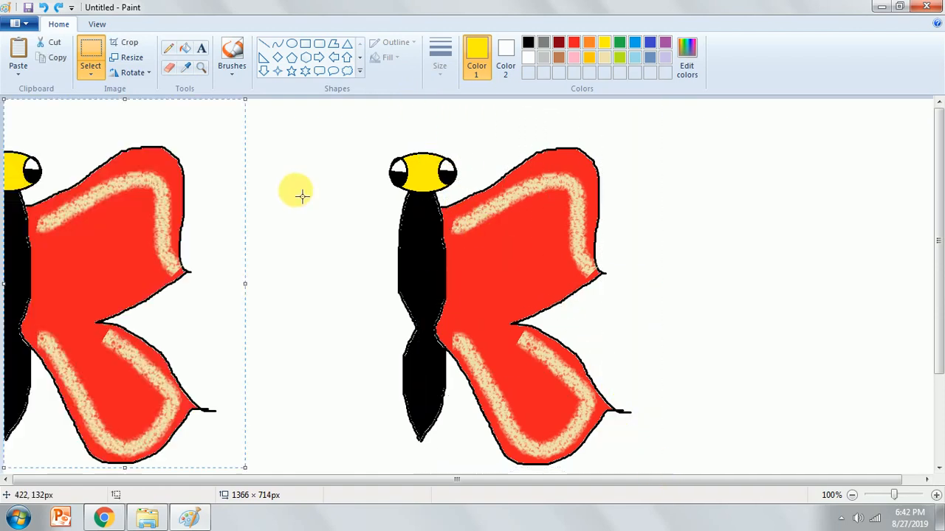
- Flip the pasted half horizontally and align it with the body's centre line as the butterfly's left side
{"action": "left_click", "coordinate": [122, 72]}
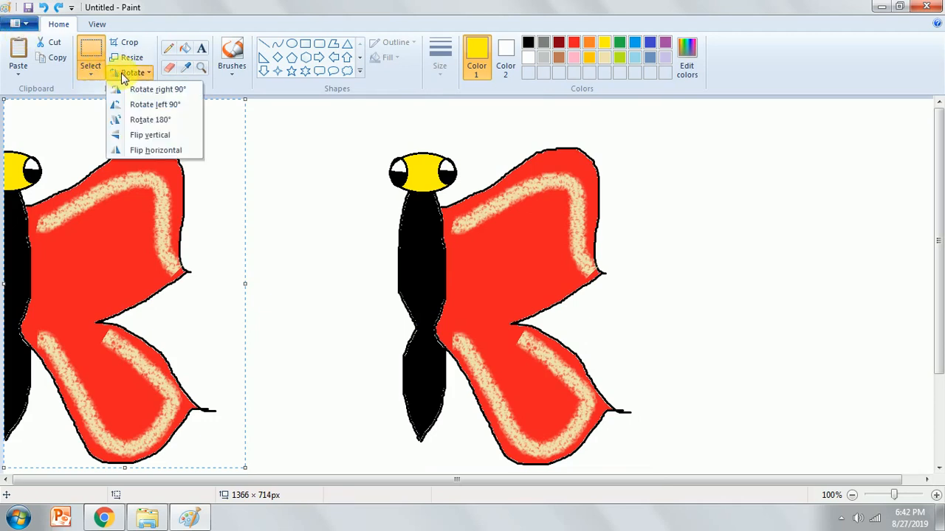
{"action": "left_click", "coordinate": [141, 151]}
{"action": "left_click_drag", "start_coordinate": [197, 220], "coordinate": [375, 227]}
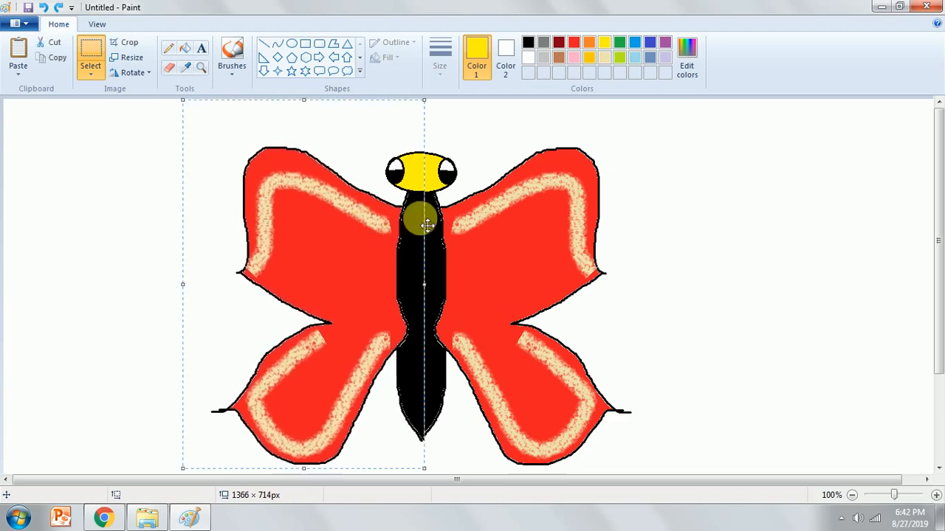
{"action": "left_click", "coordinate": [694, 219]}
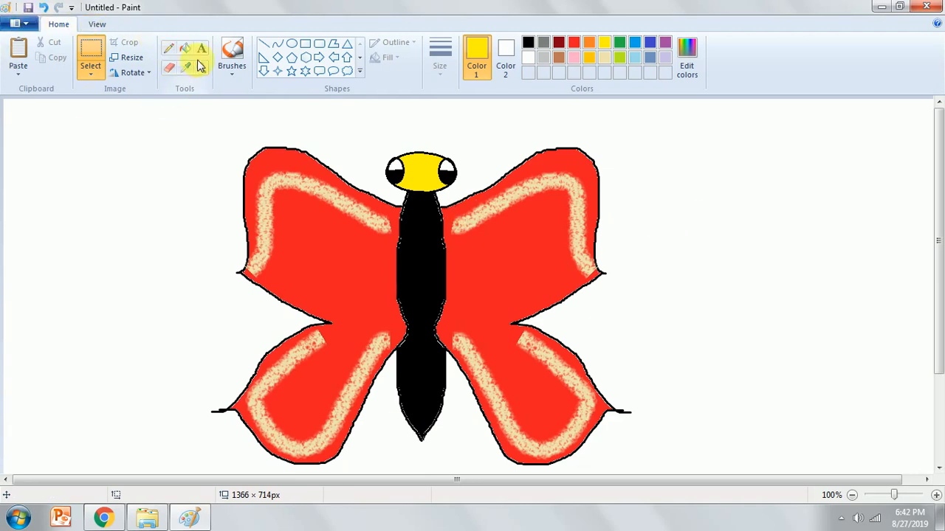
{"action": "left_click", "coordinate": [231, 57]}
{"action": "left_click", "coordinate": [240, 74]}
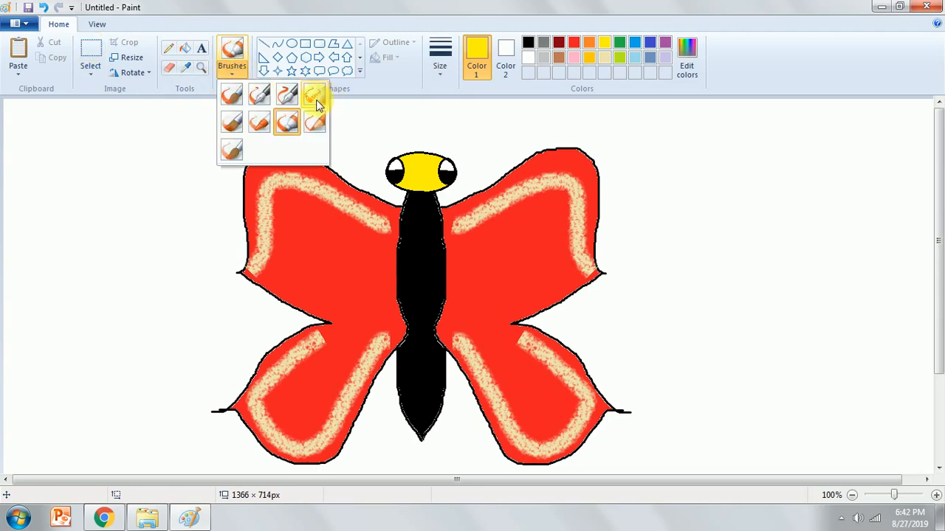
{"action": "left_click", "coordinate": [311, 94]}
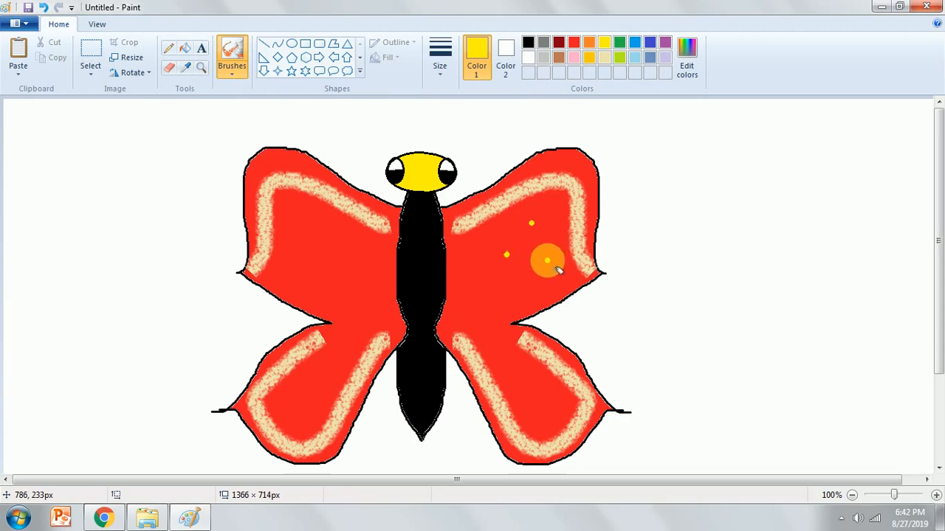
- Draw an orange circle about 46 × 47 px near the outer part of the right upper wing and fill it with orange
{"action": "left_click", "coordinate": [291, 45]}
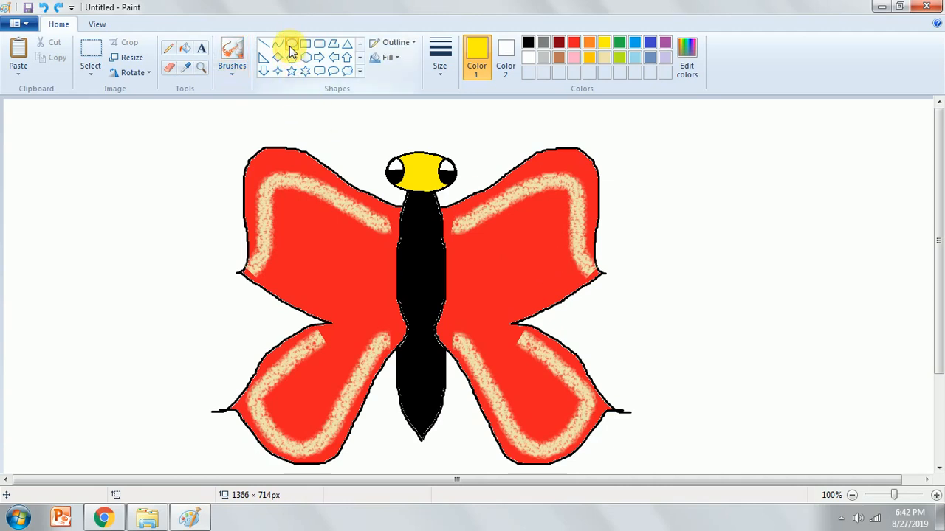
{"action": "left_click", "coordinate": [588, 44]}
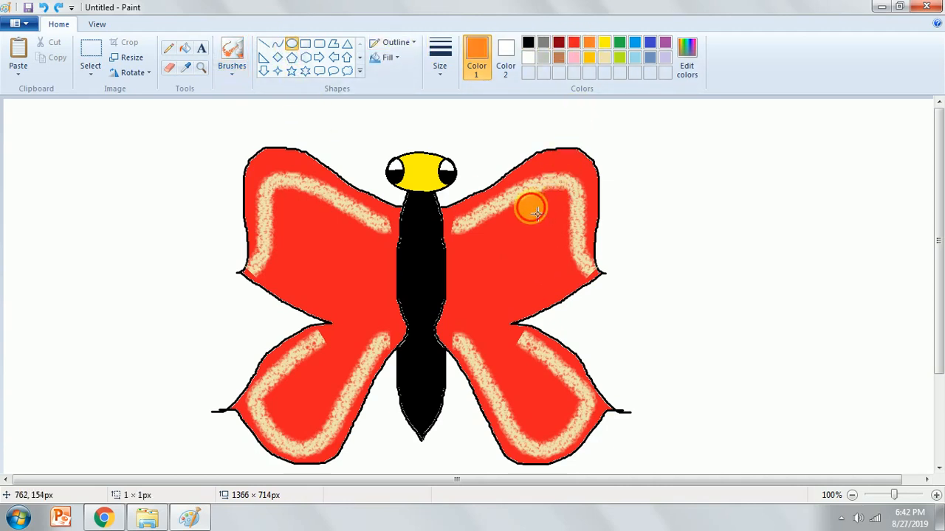
{"action": "left_click_drag", "start_coordinate": [537, 212], "coordinate": [565, 245]}
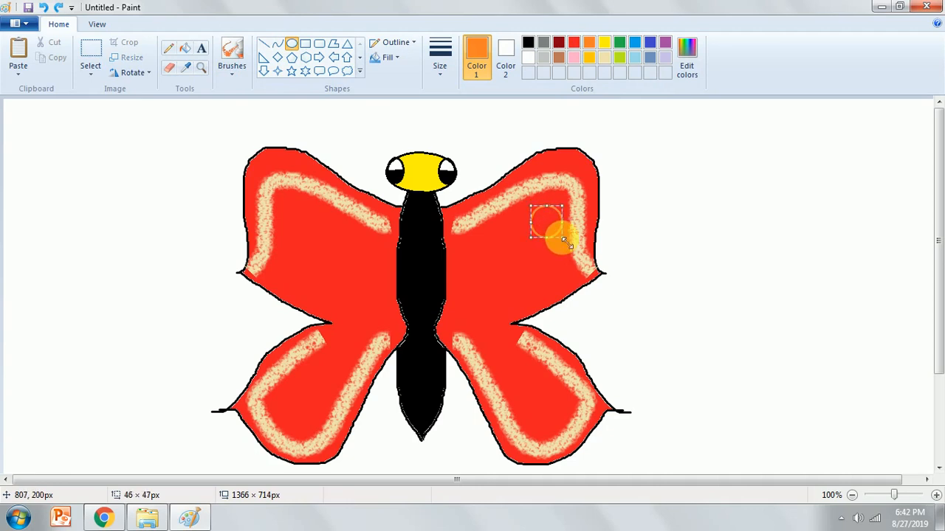
{"action": "left_click", "coordinate": [184, 48]}
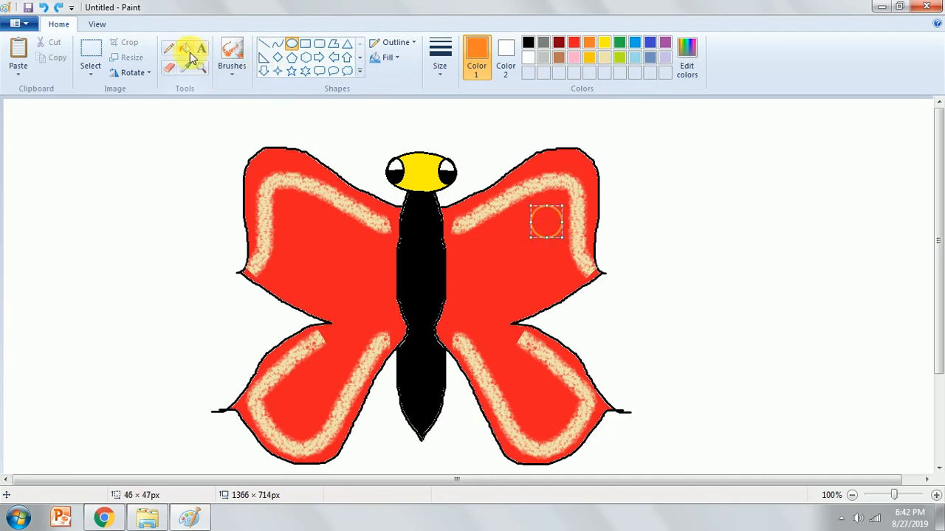
{"action": "left_click", "coordinate": [556, 232]}
- Draw a yellow-filled circle about 32 × 32 px inside the orange circle and add a turquoise-blue brush dot at its centre
{"action": "left_click", "coordinate": [602, 43]}
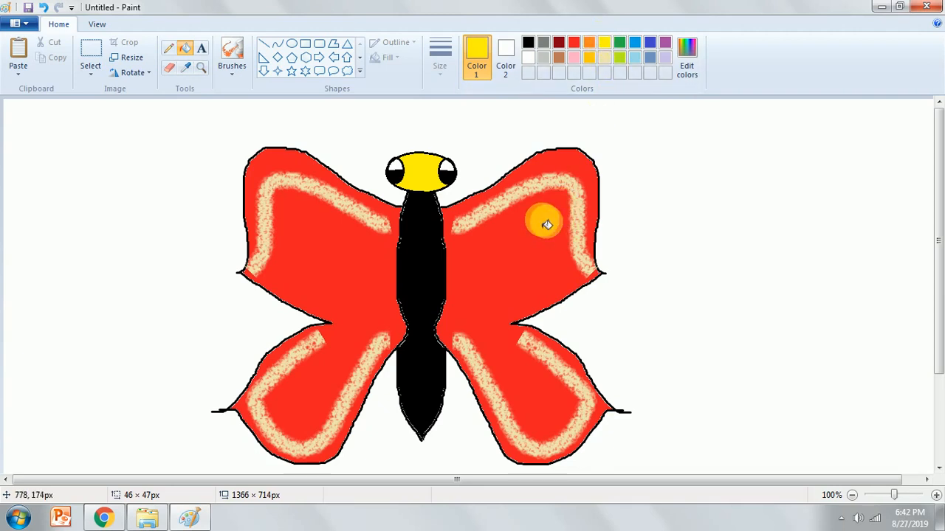
{"action": "left_click", "coordinate": [292, 44]}
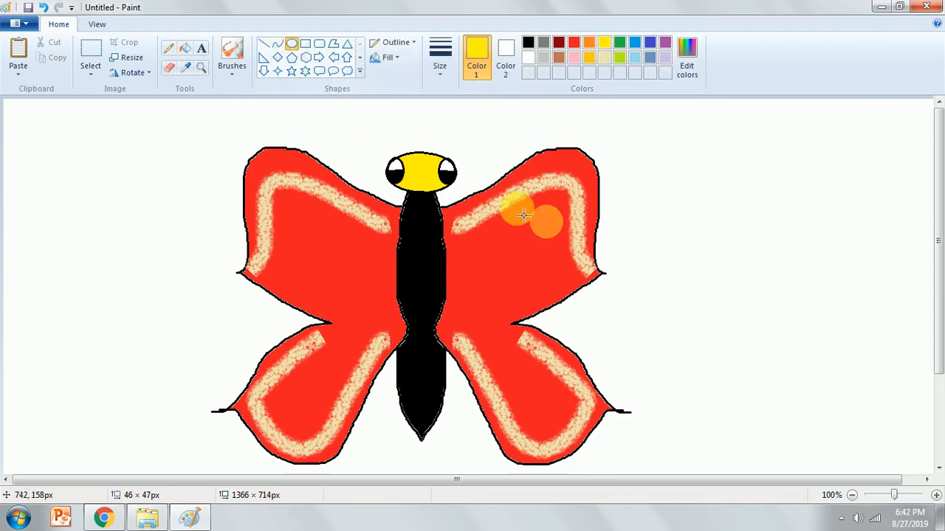
{"action": "left_click_drag", "start_coordinate": [540, 214], "coordinate": [545, 222]}
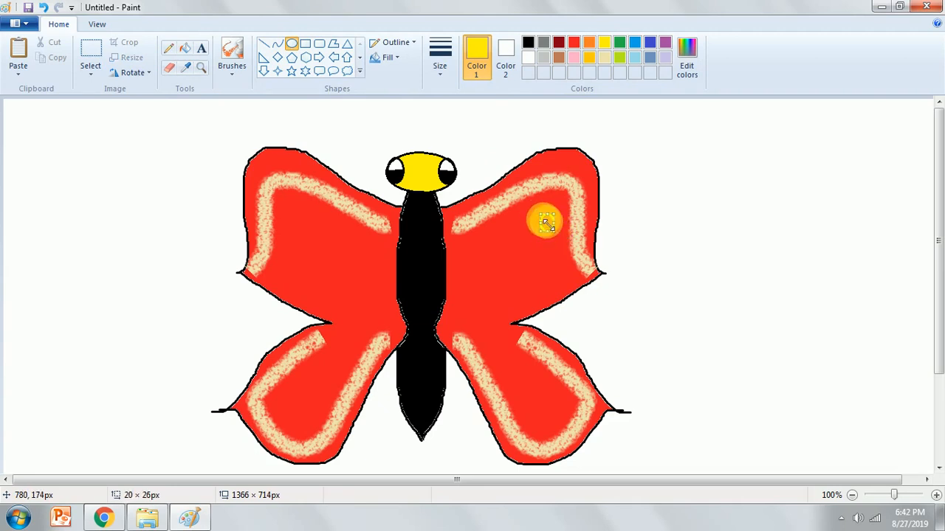
{"action": "left_click_drag", "start_coordinate": [544, 221], "coordinate": [557, 233]}
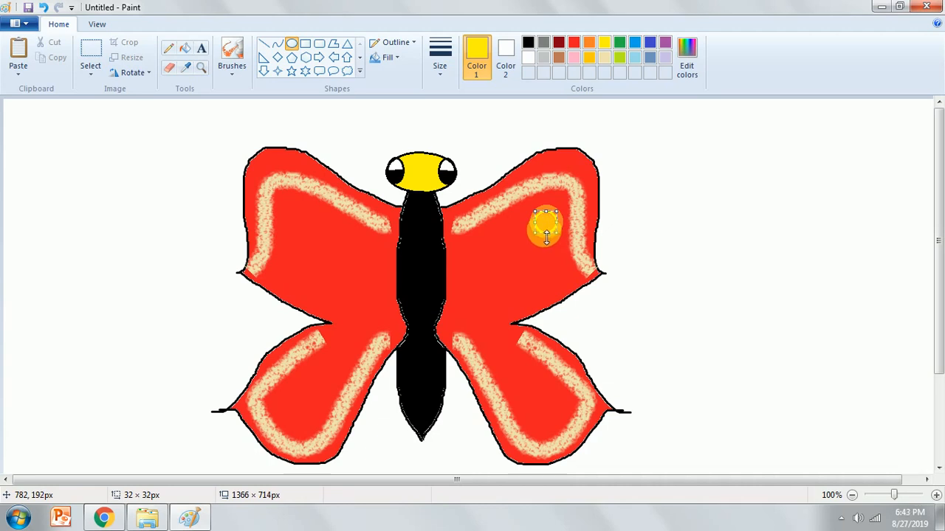
{"action": "left_click", "coordinate": [185, 49]}
{"action": "left_click", "coordinate": [545, 222]}
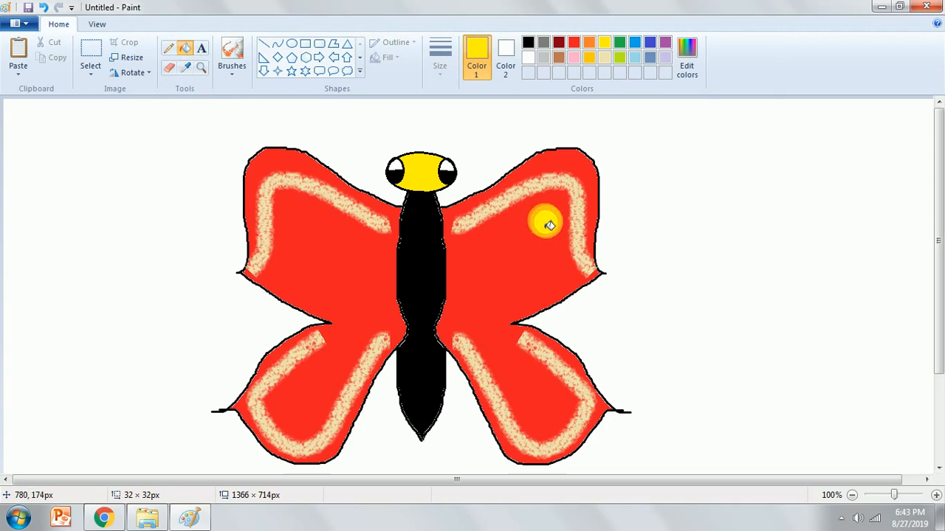
{"action": "left_click", "coordinate": [233, 50]}
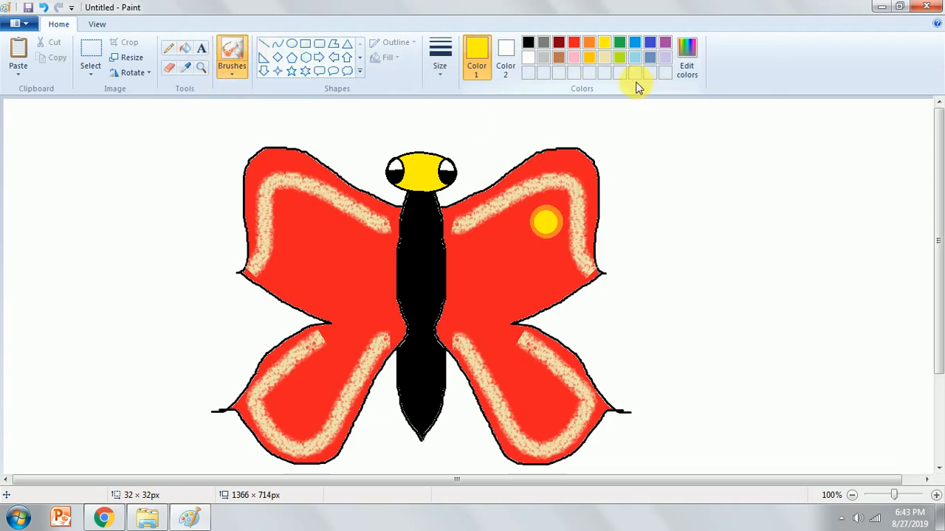
{"action": "left_click", "coordinate": [635, 43]}
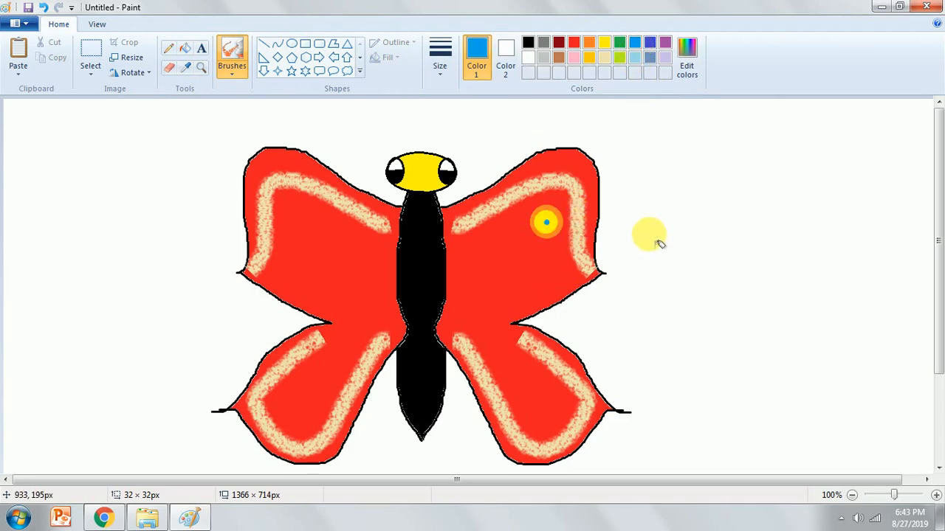
- Copy the orange, yellow and blue spot and place two duplicates in the right upper wing, one near the body and one lower down
{"action": "left_click", "coordinate": [90, 49]}
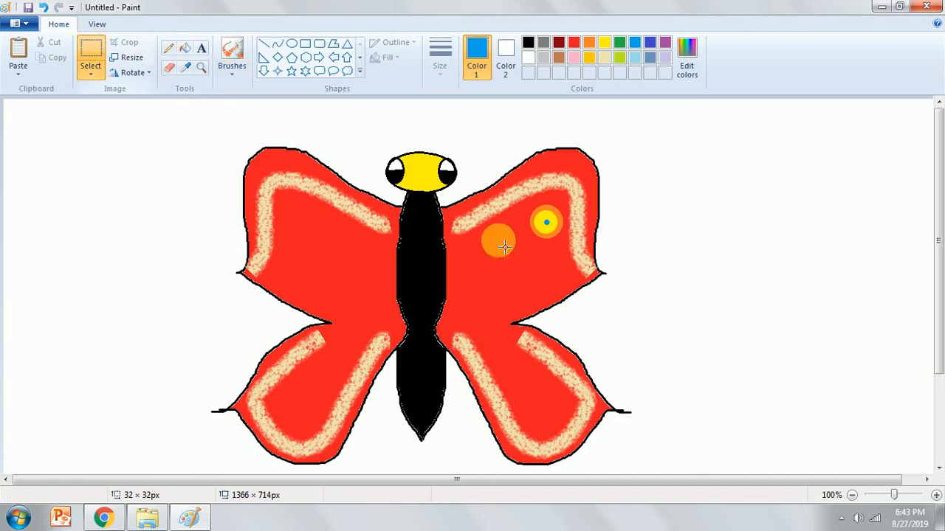
{"action": "left_click_drag", "start_coordinate": [504, 248], "coordinate": [572, 248]}
{"action": "key", "text": "ctrl+c"}
{"action": "key", "text": "ctrl+v"}
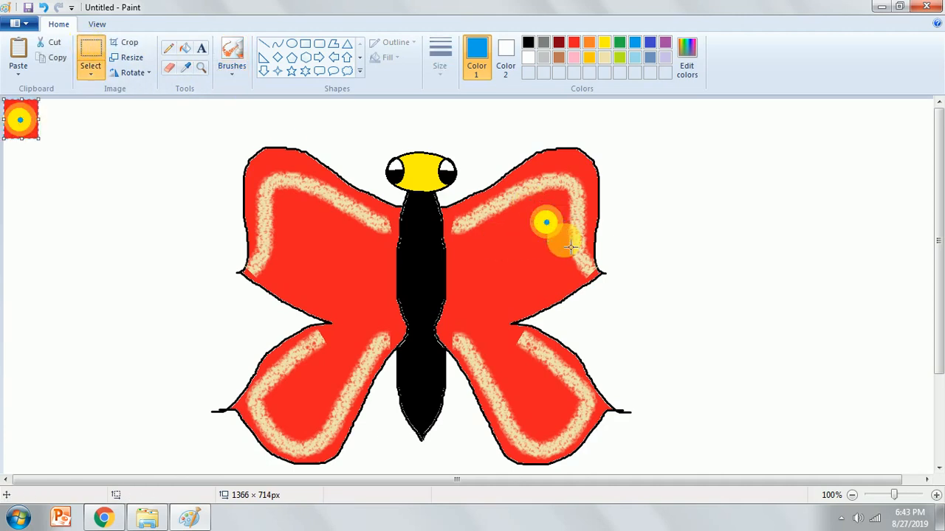
{"action": "left_click_drag", "start_coordinate": [32, 120], "coordinate": [496, 260]}
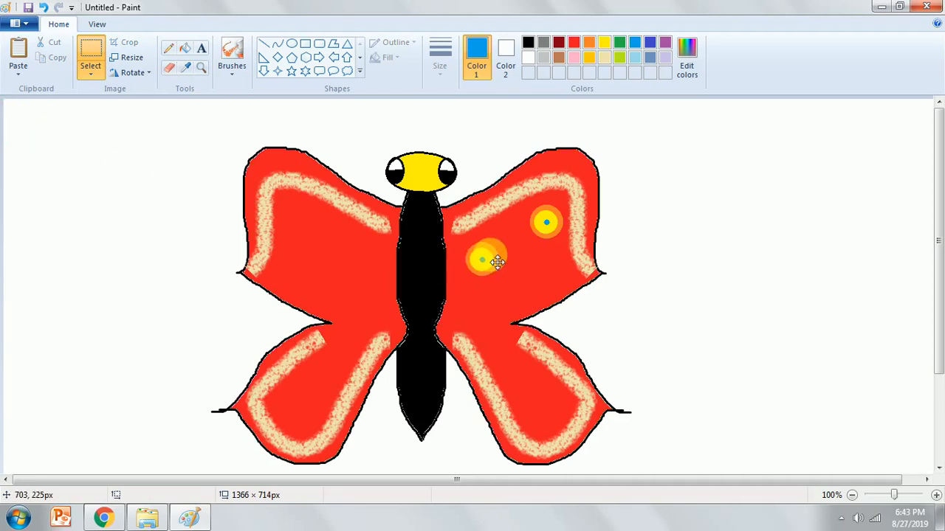
{"action": "key", "text": "ctrl+v"}
{"action": "left_click_drag", "start_coordinate": [21, 118], "coordinate": [546, 289]}
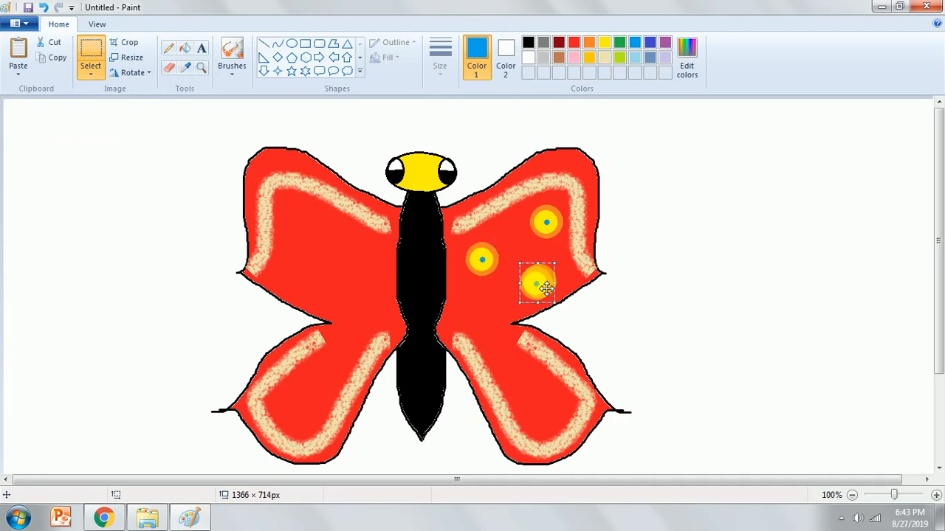
- Paste three more copies of the spot into the left upper wing, mirroring the arrangement on the right upper wing
{"action": "key", "text": "ctrl+v"}
{"action": "left_click_drag", "start_coordinate": [20, 119], "coordinate": [309, 228]}
{"action": "left_click", "coordinate": [353, 273]}
{"action": "key", "text": "ctrl+v"}
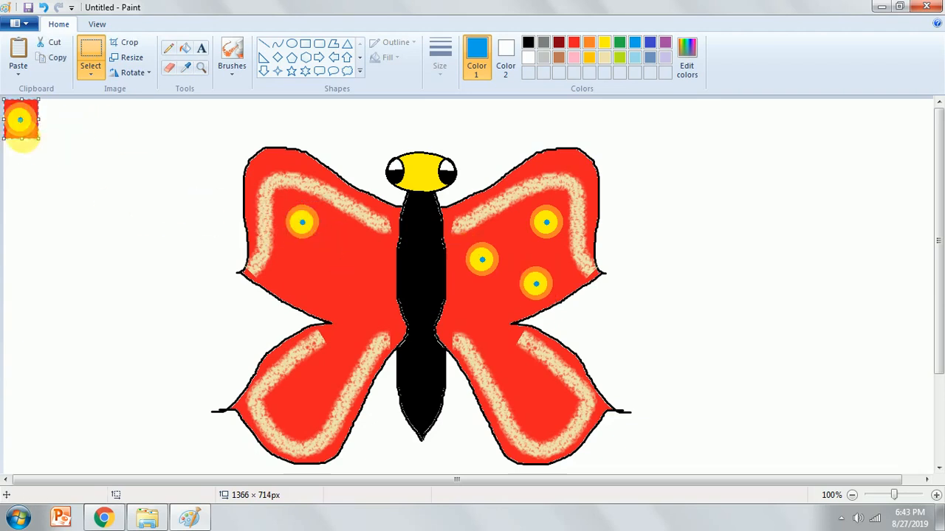
{"action": "left_click_drag", "start_coordinate": [41, 140], "coordinate": [378, 273]}
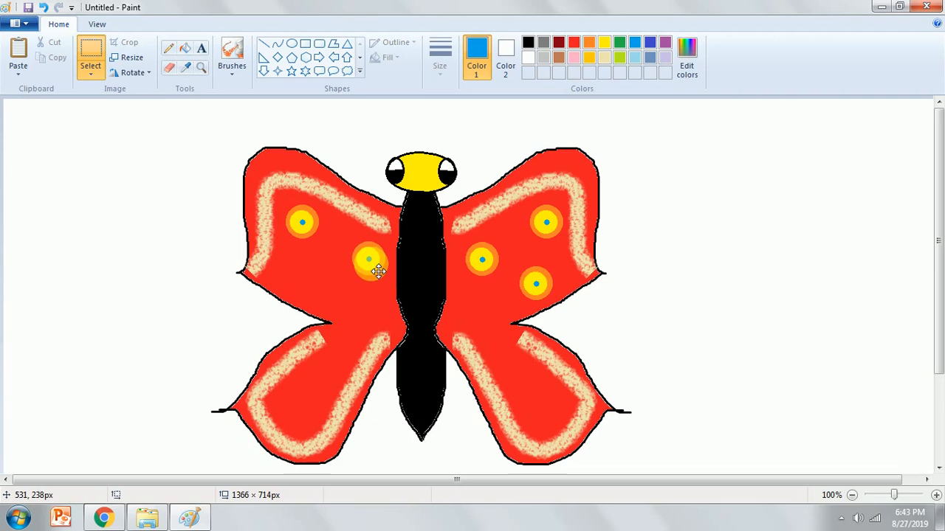
{"action": "left_click", "coordinate": [380, 284]}
{"action": "key", "text": "ctrl+v"}
{"action": "left_click_drag", "start_coordinate": [37, 127], "coordinate": [318, 286]}
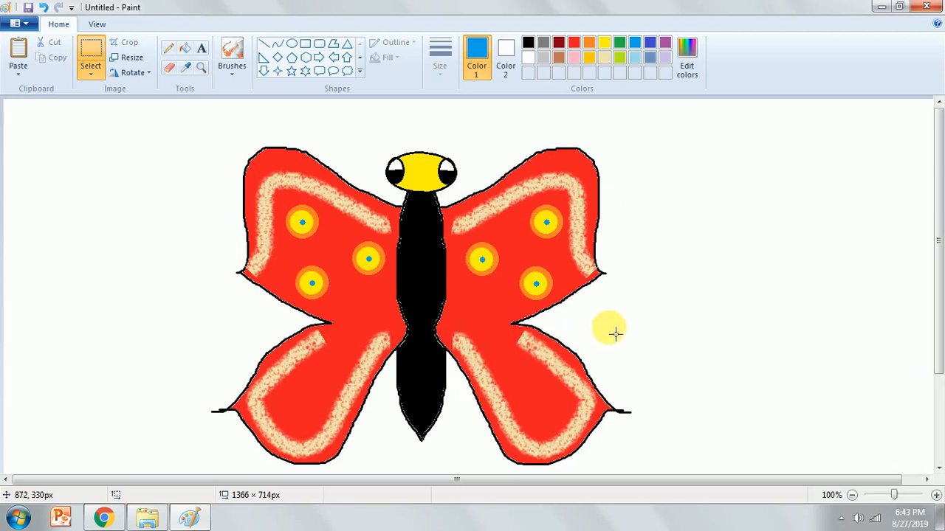
- Draw an orange circle about 27 × 28 px in the outer part of the left lower wing and fill it with orange
{"action": "left_click", "coordinate": [588, 45]}
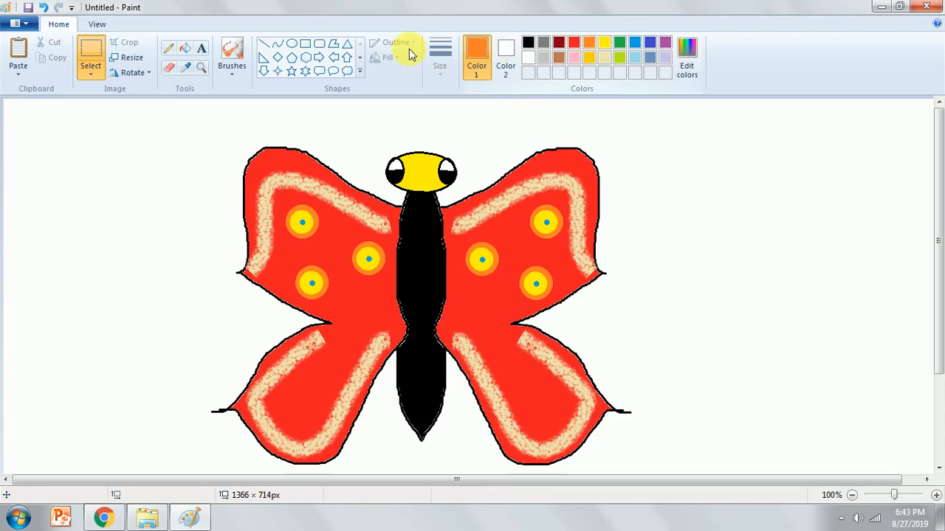
{"action": "left_click", "coordinate": [292, 43]}
{"action": "left_click_drag", "start_coordinate": [288, 402], "coordinate": [300, 417]}
{"action": "left_click", "coordinate": [185, 48]}
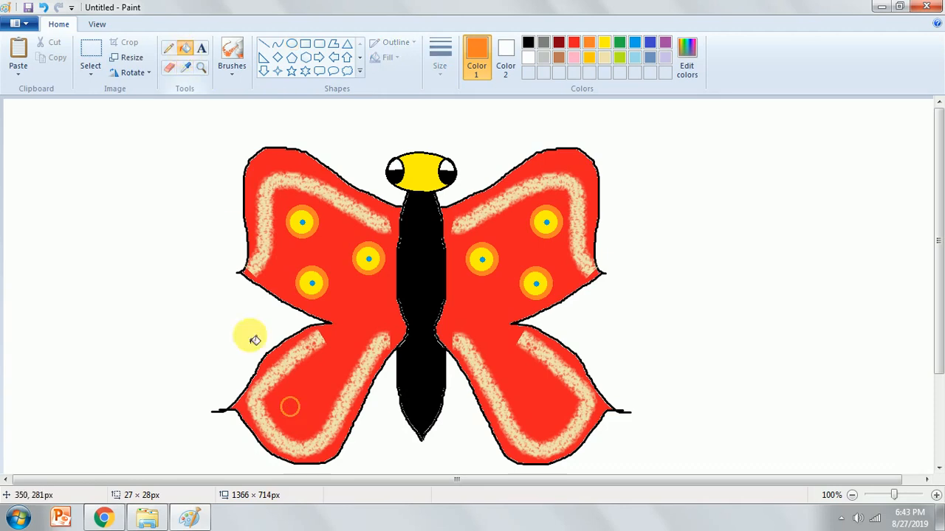
{"action": "left_click", "coordinate": [291, 406]}
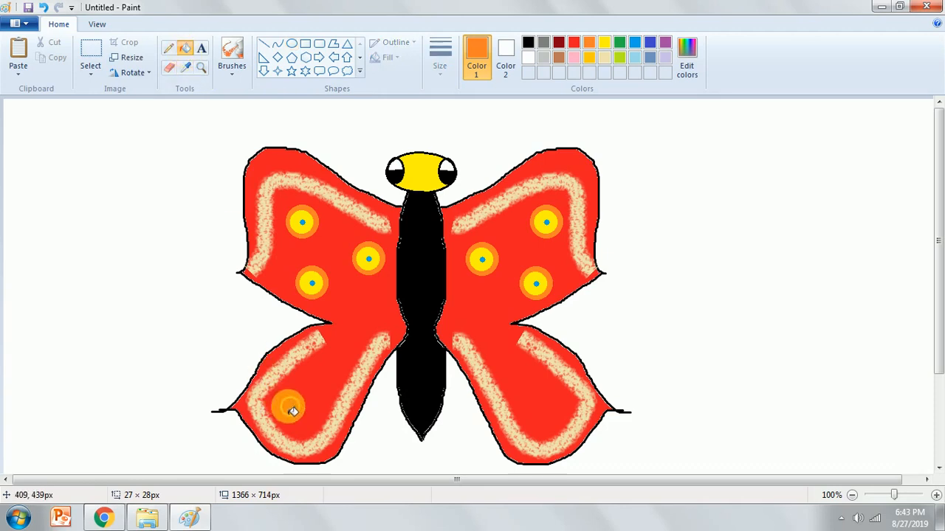
- Draw an indigo-filled circle about 20 × 21 px inside the small orange circle and add a white brush dot at its centre
{"action": "left_click", "coordinate": [648, 47]}
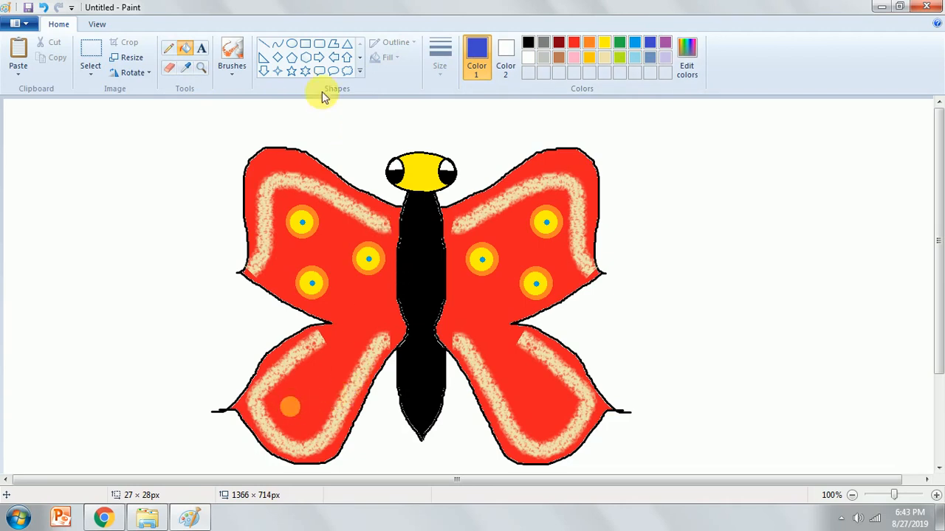
{"action": "left_click", "coordinate": [292, 43]}
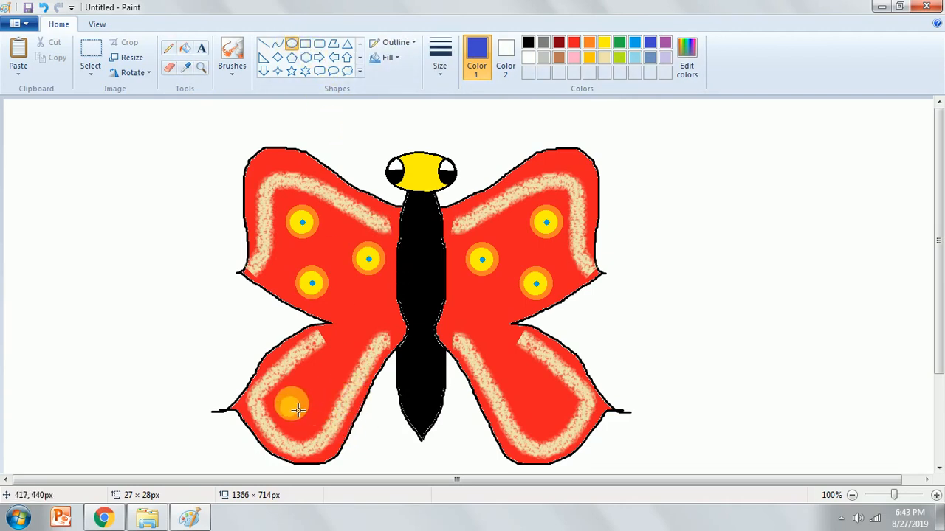
{"action": "left_click_drag", "start_coordinate": [293, 408], "coordinate": [303, 420]}
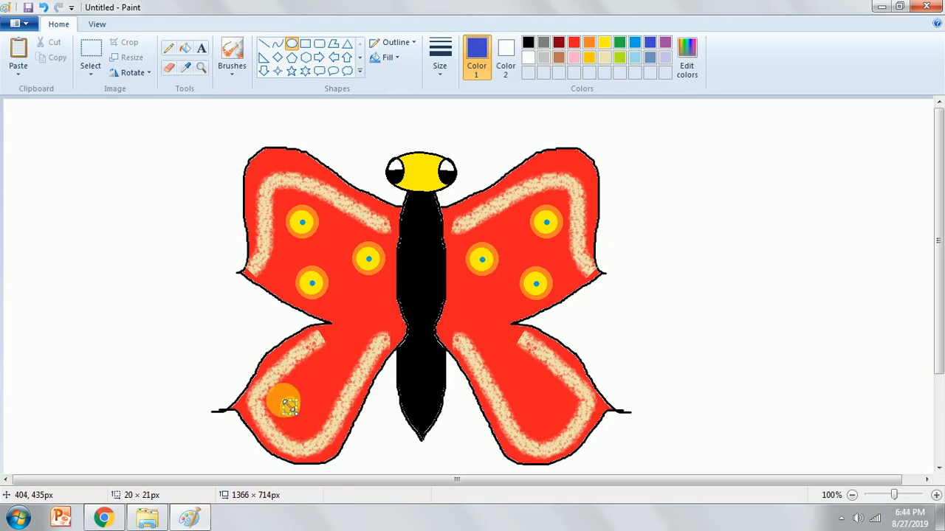
{"action": "mouse_move", "coordinate": [289, 405]}
{"action": "left_mouse_down"}
{"action": "mouse_move", "coordinate": [310, 435]}
{"action": "mouse_move", "coordinate": [293, 410]}
{"action": "left_mouse_up"}
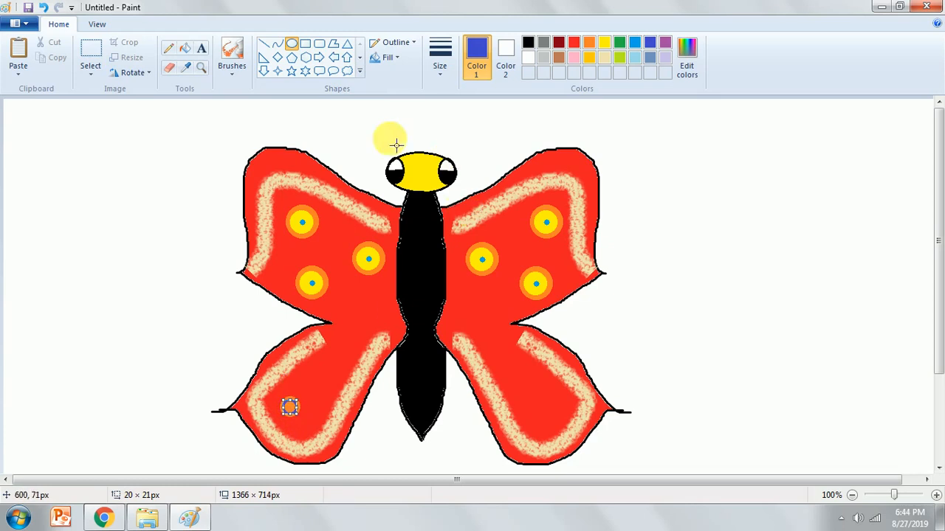
{"action": "left_click", "coordinate": [186, 53]}
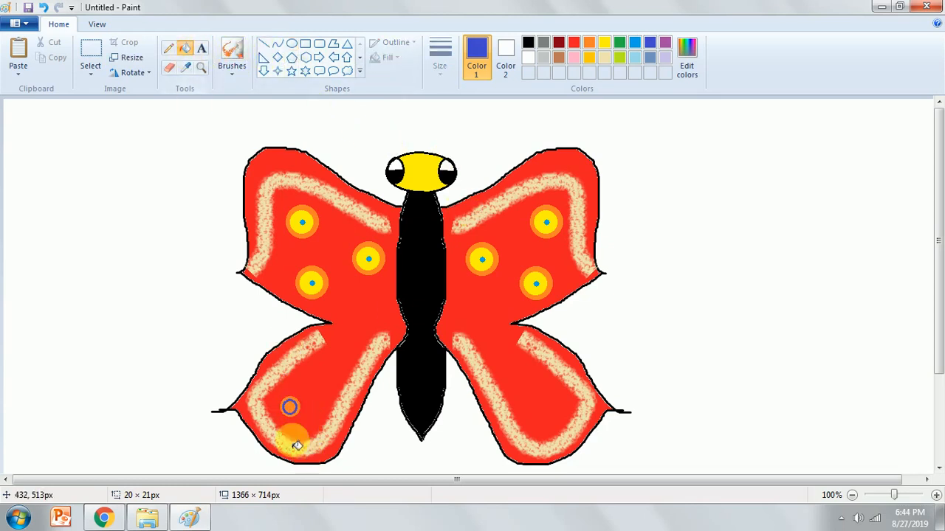
{"action": "left_click", "coordinate": [291, 408]}
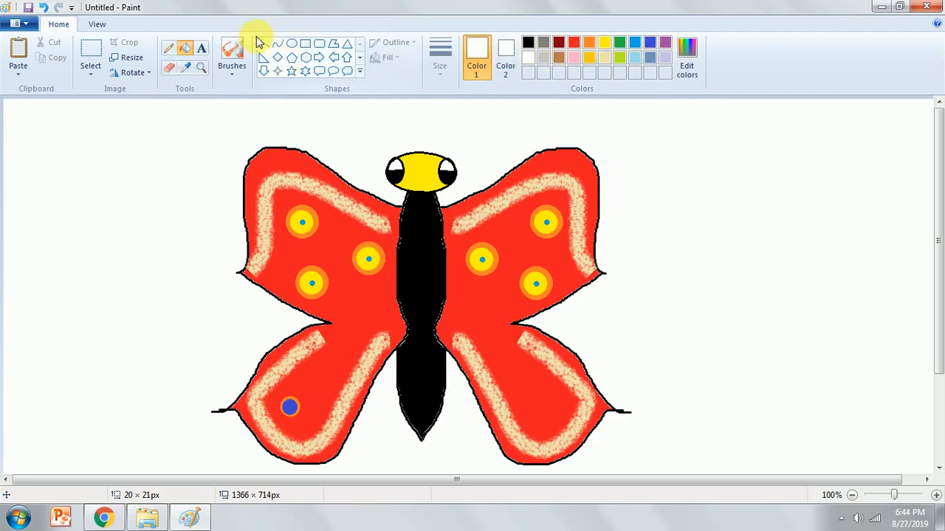
{"action": "left_click", "coordinate": [232, 55]}
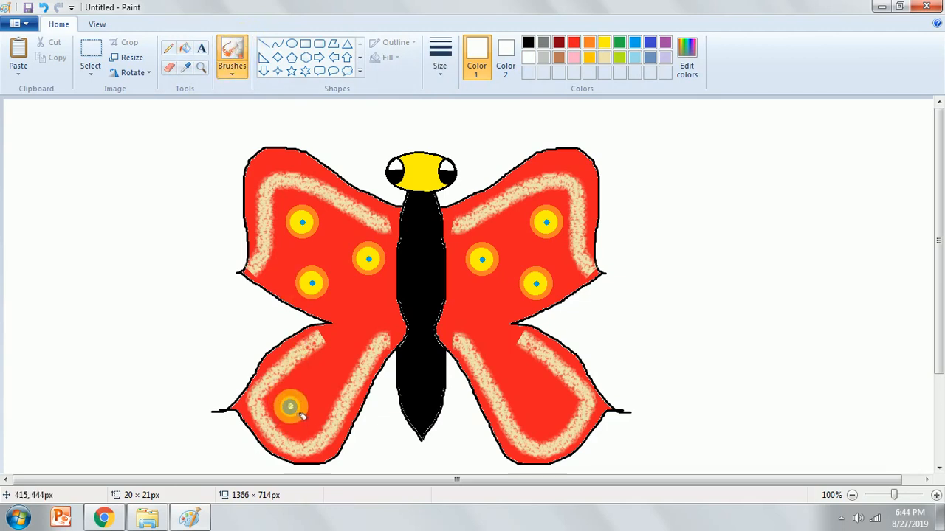
- Copy the small indigo spot and place a duplicate above it, closer to the body, in the left lower wing
{"action": "left_click", "coordinate": [92, 53]}
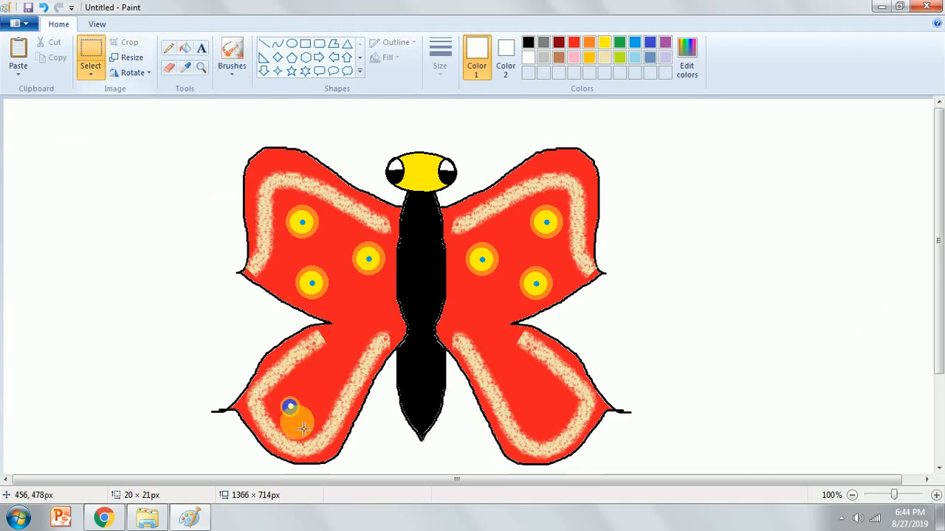
{"action": "left_click_drag", "start_coordinate": [285, 403], "coordinate": [303, 422]}
{"action": "key", "text": "ctrl+c"}
{"action": "key", "text": "ctrl+v"}
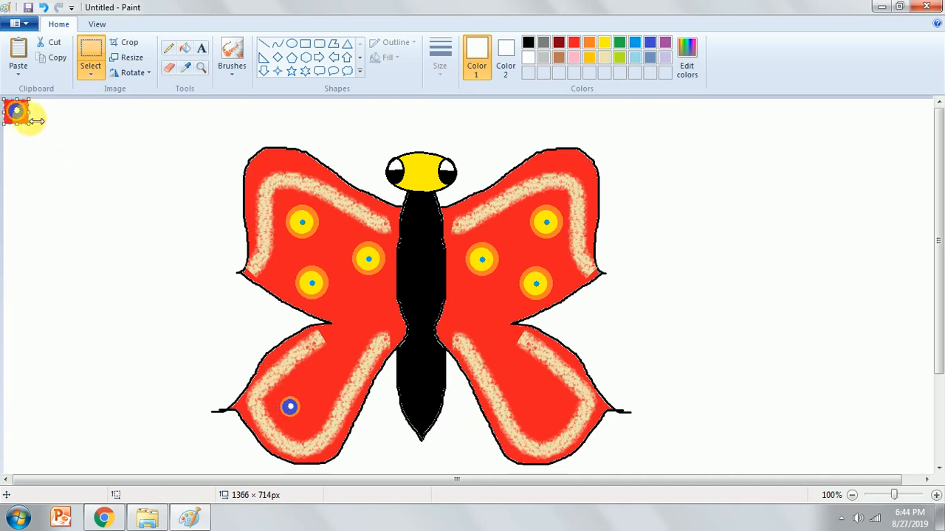
{"action": "left_click_drag", "start_coordinate": [17, 109], "coordinate": [326, 383]}
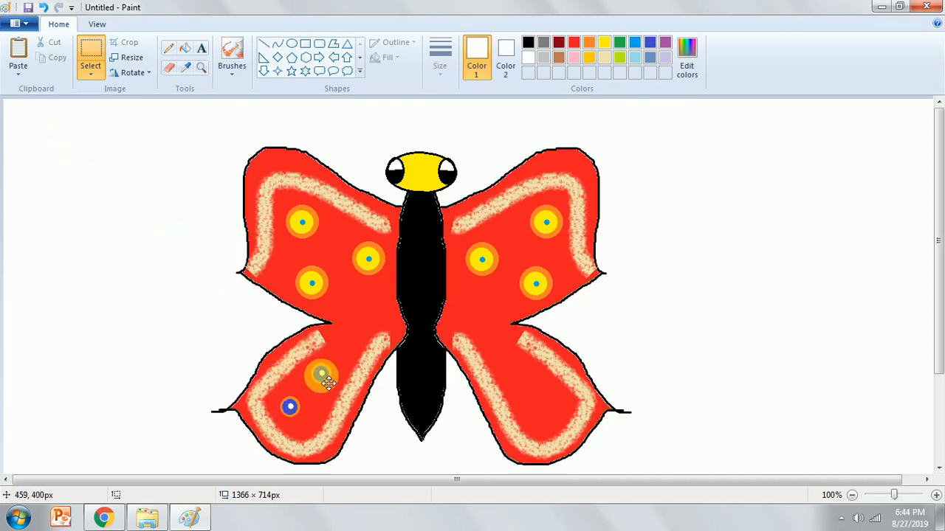
- Paste two copies of the indigo spot into the right lower wing, one in its upper part and one nearer the outer edge
{"action": "key", "text": "ctrl+v"}
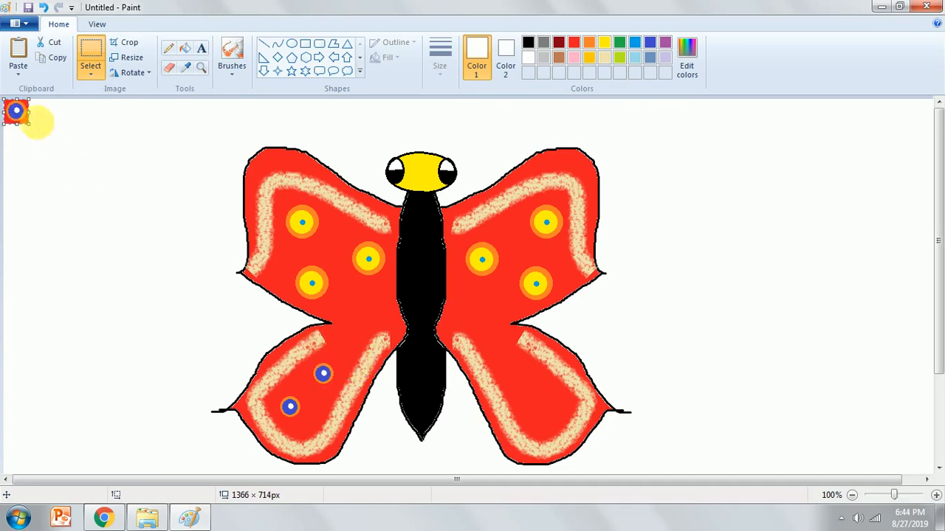
{"action": "left_click_drag", "start_coordinate": [25, 116], "coordinate": [511, 367]}
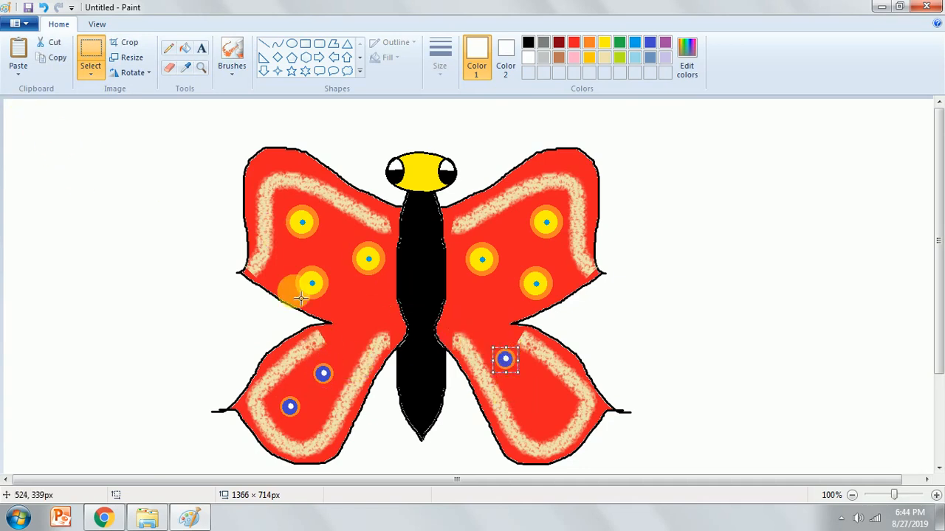
{"action": "key", "text": "ctrl+v"}
{"action": "left_click_drag", "start_coordinate": [22, 120], "coordinate": [544, 411]}
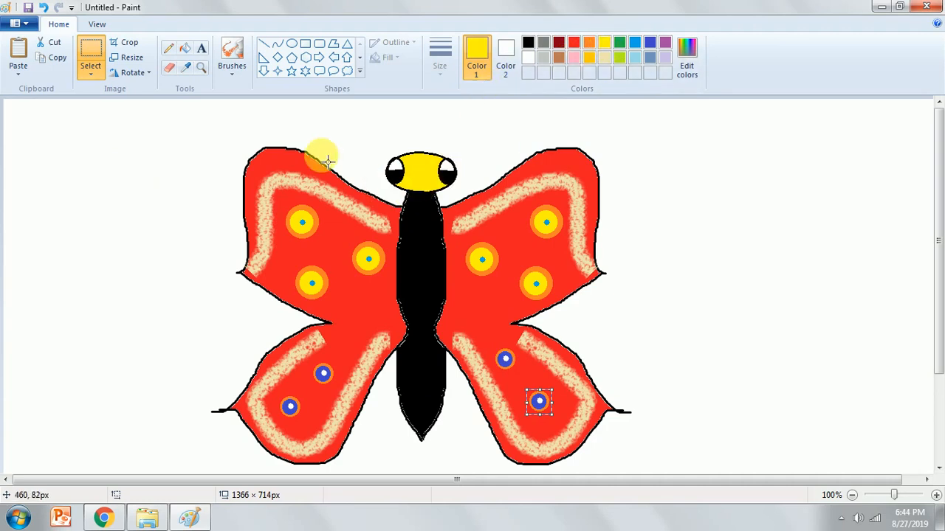
- Paint thin, slightly curved yellow brush stripes across the black body at regular intervals, from just below the head down to the tail
{"action": "left_click", "coordinate": [232, 74]}
{"action": "left_click", "coordinate": [226, 98]}
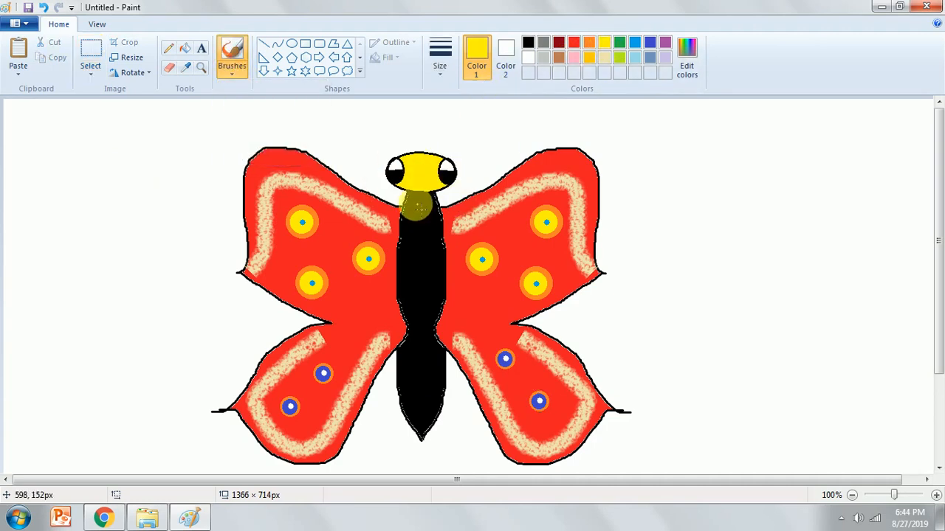
{"action": "mouse_move", "coordinate": [405, 207]}
{"action": "left_mouse_down"}
{"action": "mouse_move", "coordinate": [437, 203]}
{"action": "mouse_move", "coordinate": [402, 217]}
{"action": "mouse_move", "coordinate": [438, 216]}
{"action": "mouse_move", "coordinate": [415, 238]}
{"action": "mouse_move", "coordinate": [439, 231]}
{"action": "mouse_move", "coordinate": [400, 243]}
{"action": "mouse_move", "coordinate": [416, 251]}
{"action": "mouse_move", "coordinate": [444, 242]}
{"action": "mouse_move", "coordinate": [389, 258]}
{"action": "mouse_move", "coordinate": [432, 259]}
{"action": "left_mouse_up"}
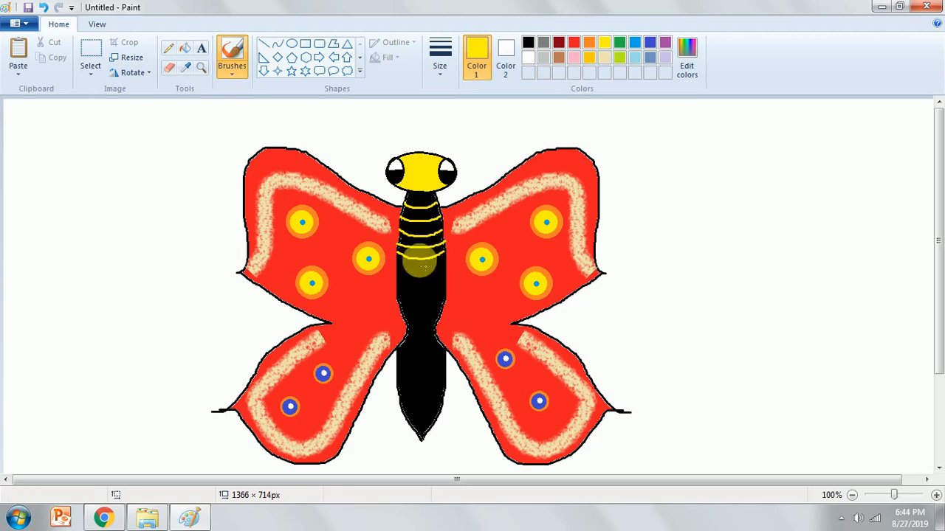
{"action": "mouse_move", "coordinate": [398, 263]}
{"action": "left_mouse_down"}
{"action": "mouse_move", "coordinate": [447, 270]}
{"action": "mouse_move", "coordinate": [416, 291]}
{"action": "mouse_move", "coordinate": [443, 289]}
{"action": "left_mouse_up"}
{"action": "key", "text": "ctrl+z"}
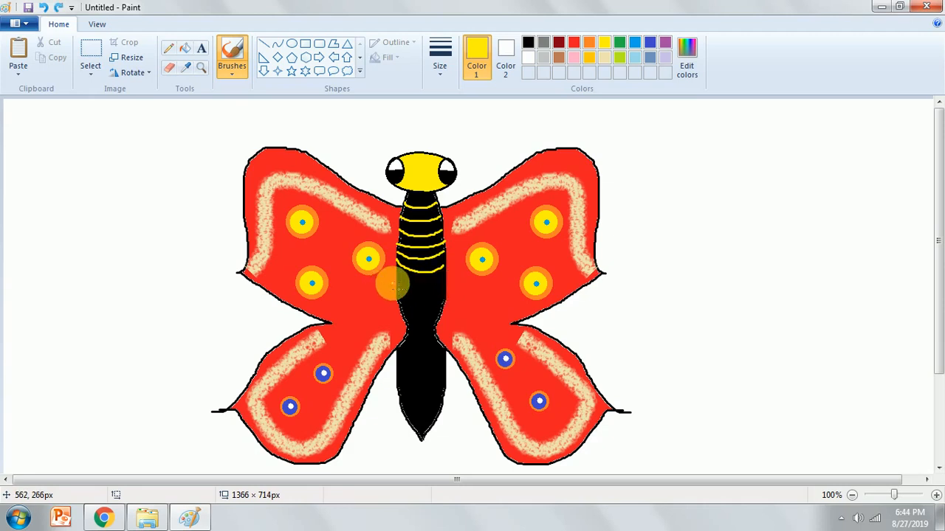
{"action": "mouse_move", "coordinate": [399, 279]}
{"action": "left_mouse_down"}
{"action": "mouse_move", "coordinate": [444, 280]}
{"action": "mouse_move", "coordinate": [398, 291]}
{"action": "mouse_move", "coordinate": [443, 285]}
{"action": "left_mouse_up"}
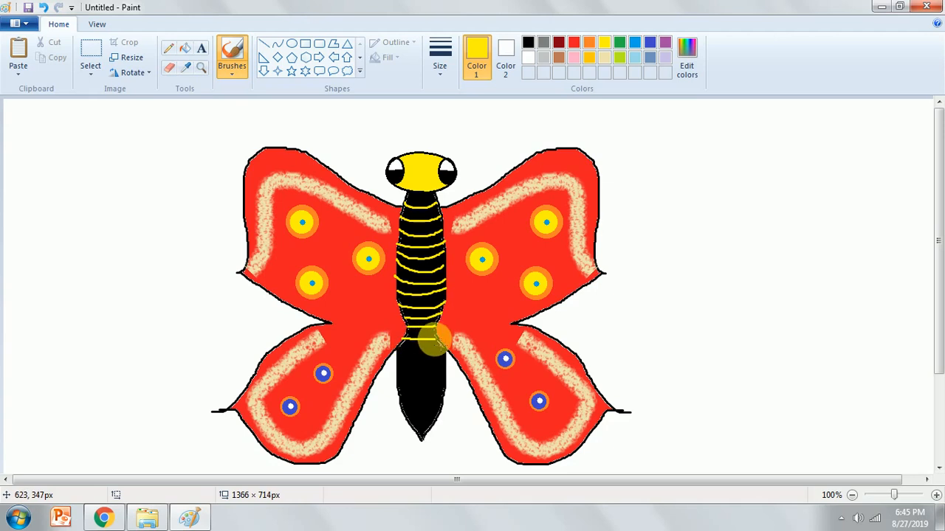
{"action": "mouse_move", "coordinate": [398, 350]}
{"action": "left_mouse_down"}
{"action": "mouse_move", "coordinate": [447, 347]}
{"action": "mouse_move", "coordinate": [410, 363]}
{"action": "mouse_move", "coordinate": [441, 361]}
{"action": "mouse_move", "coordinate": [431, 364]}
{"action": "left_mouse_up"}
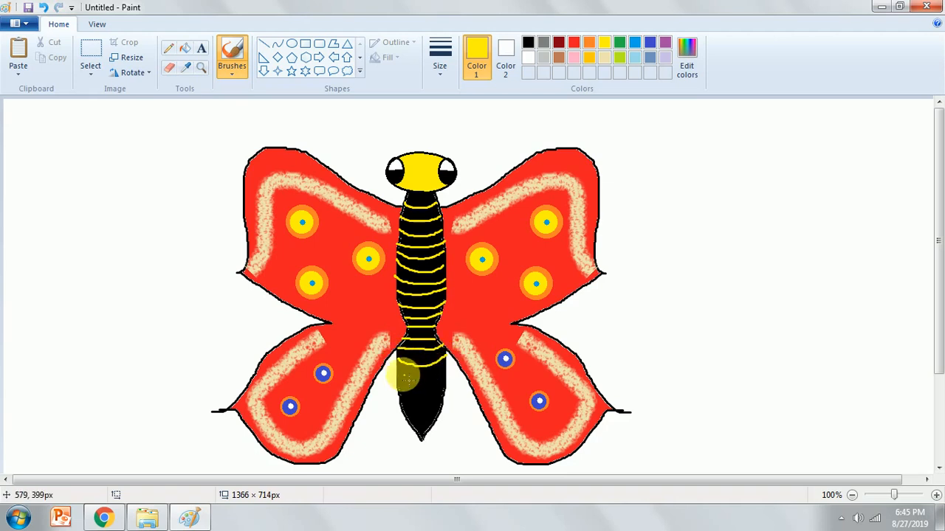
{"action": "mouse_move", "coordinate": [408, 376]}
{"action": "left_mouse_down"}
{"action": "mouse_move", "coordinate": [448, 375]}
{"action": "mouse_move", "coordinate": [408, 391]}
{"action": "mouse_move", "coordinate": [435, 388]}
{"action": "left_mouse_up"}
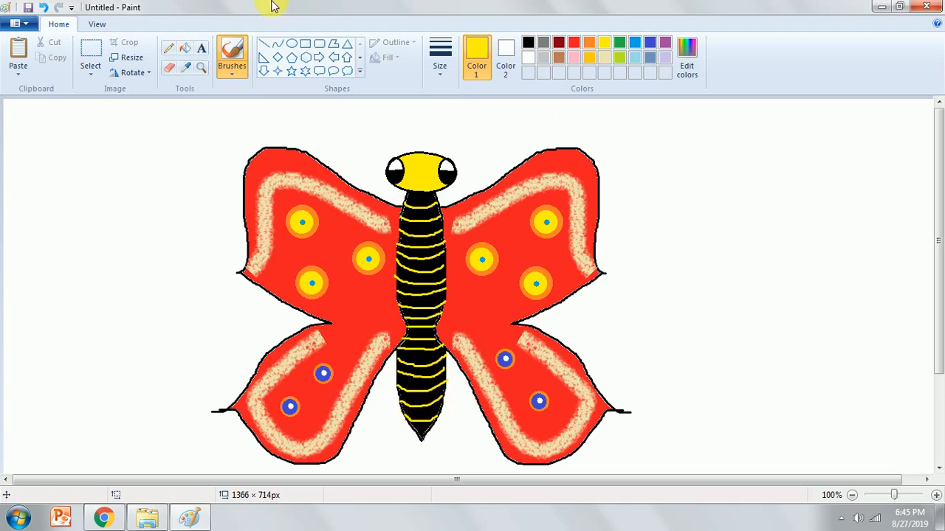
- Draw two curved black brush antennae rising outward from the top of the head, each with a small knob at its tip
{"action": "left_click", "coordinate": [528, 43]}
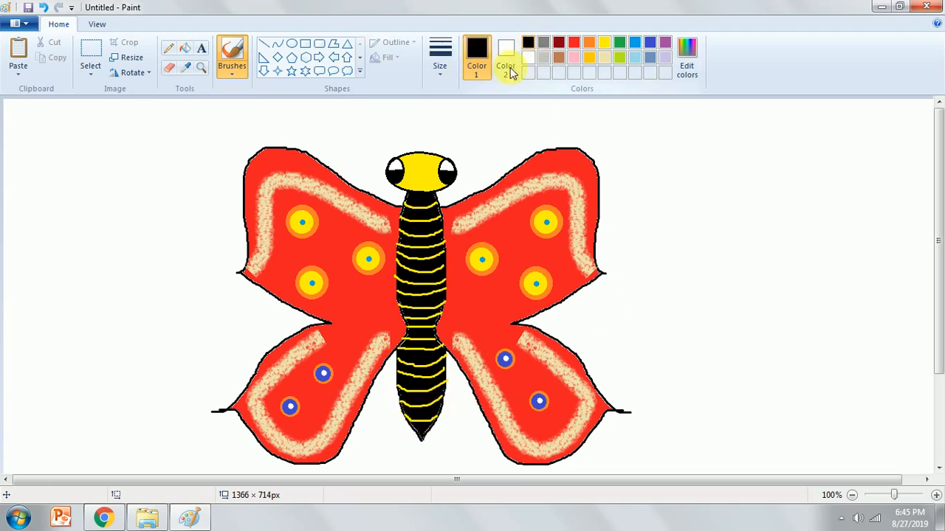
{"action": "mouse_move", "coordinate": [437, 152]}
{"action": "left_mouse_down"}
{"action": "mouse_move", "coordinate": [448, 120]}
{"action": "mouse_move", "coordinate": [456, 124]}
{"action": "left_mouse_up"}
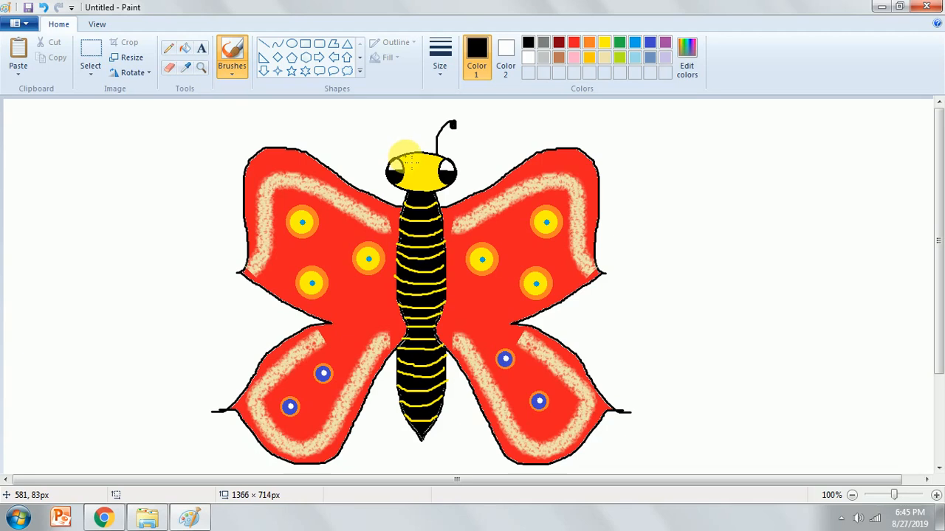
{"action": "left_click_drag", "start_coordinate": [408, 156], "coordinate": [396, 125]}
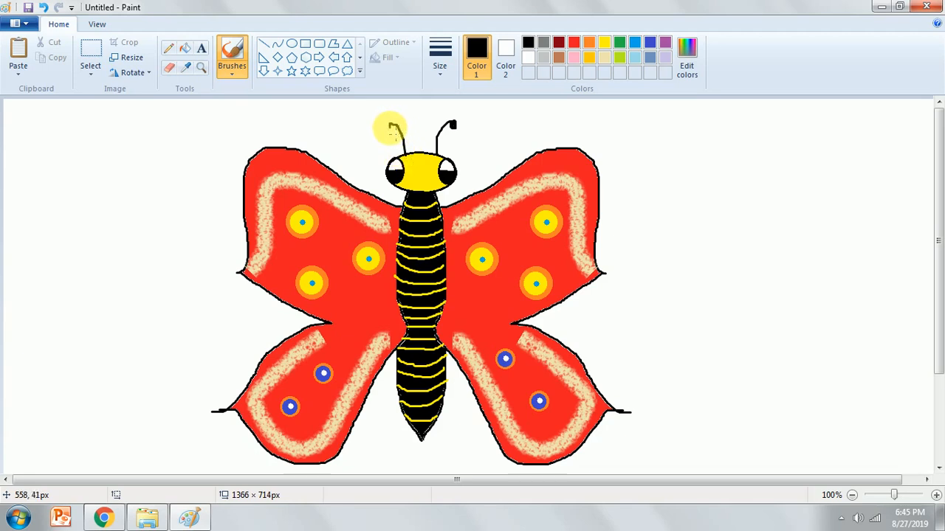